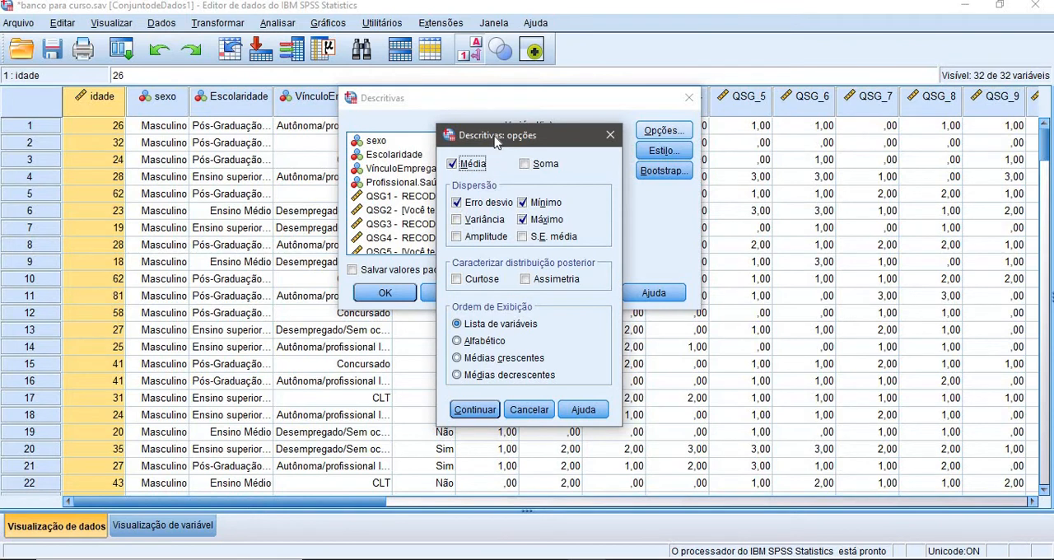
Run Descriptives for idade with mean, standard deviation, minimum and maximum, and close the resulting output without saving it
{"action": "left_click_drag", "start_coordinate": [497, 141], "coordinate": [577, 108]}
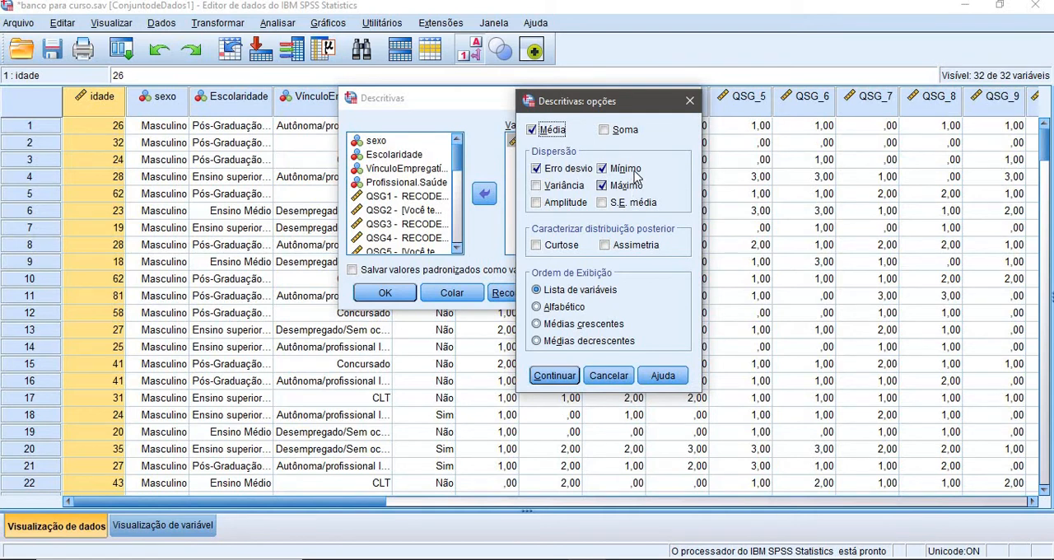
{"action": "left_click_drag", "start_coordinate": [600, 103], "coordinate": [790, 98]}
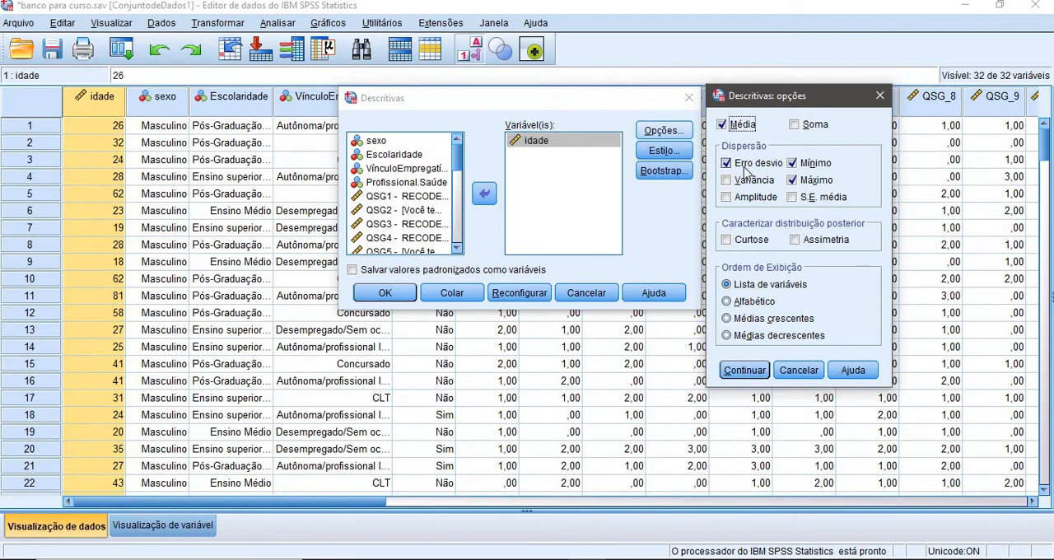
{"action": "left_click", "coordinate": [745, 370]}
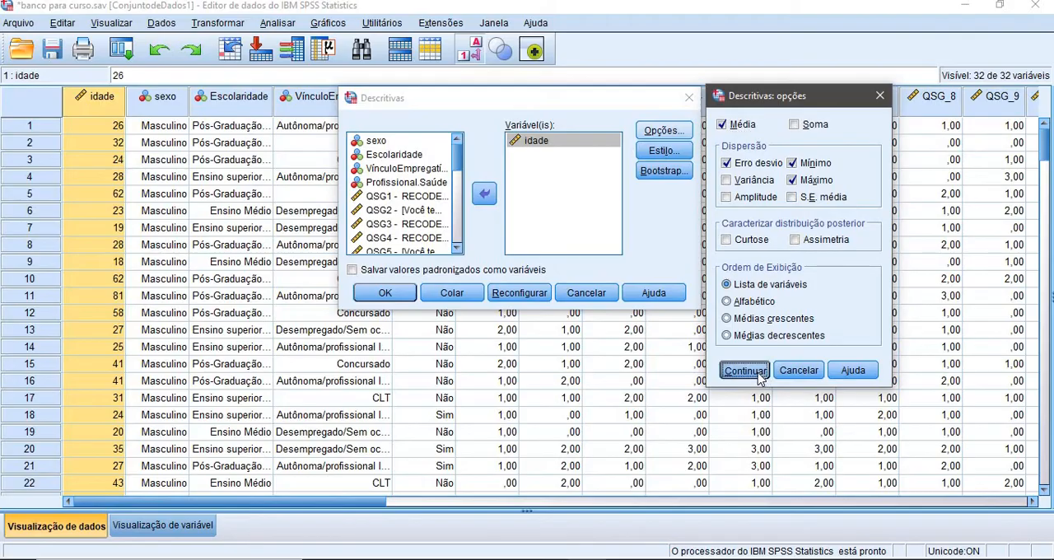
{"action": "left_click", "coordinate": [384, 293]}
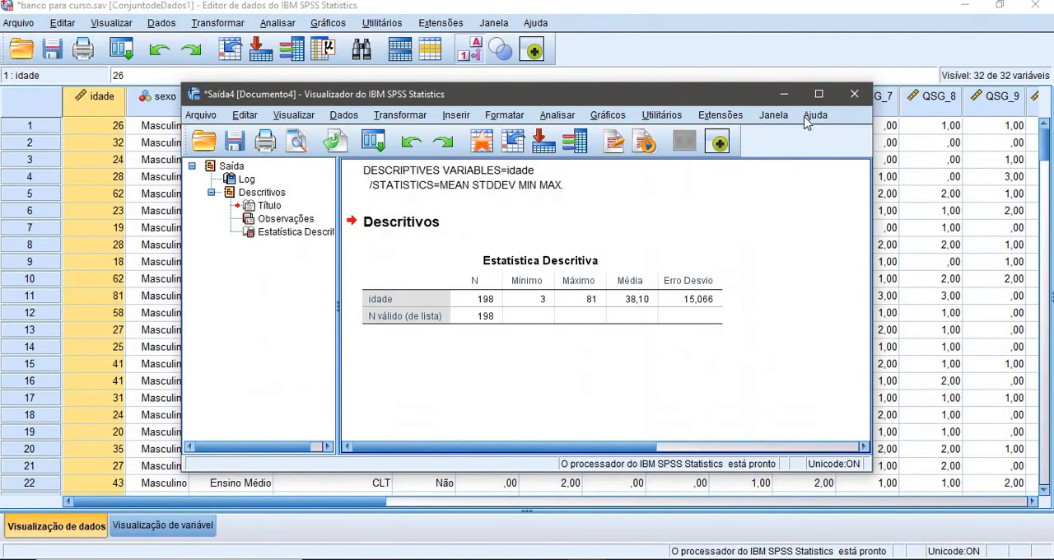
{"action": "left_click", "coordinate": [819, 97]}
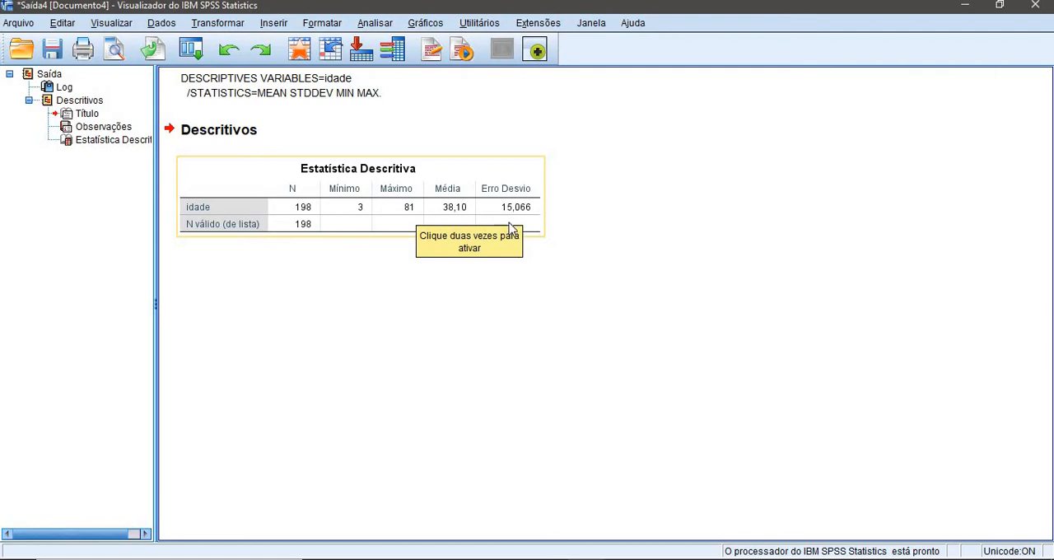
{"action": "left_click", "coordinate": [1036, 8]}
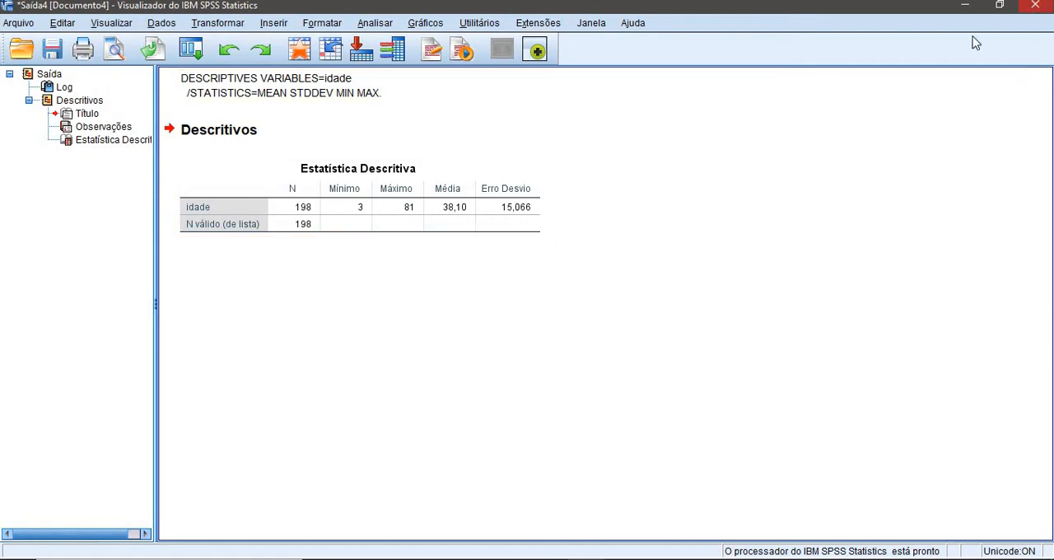
{"action": "left_click", "coordinate": [545, 304]}
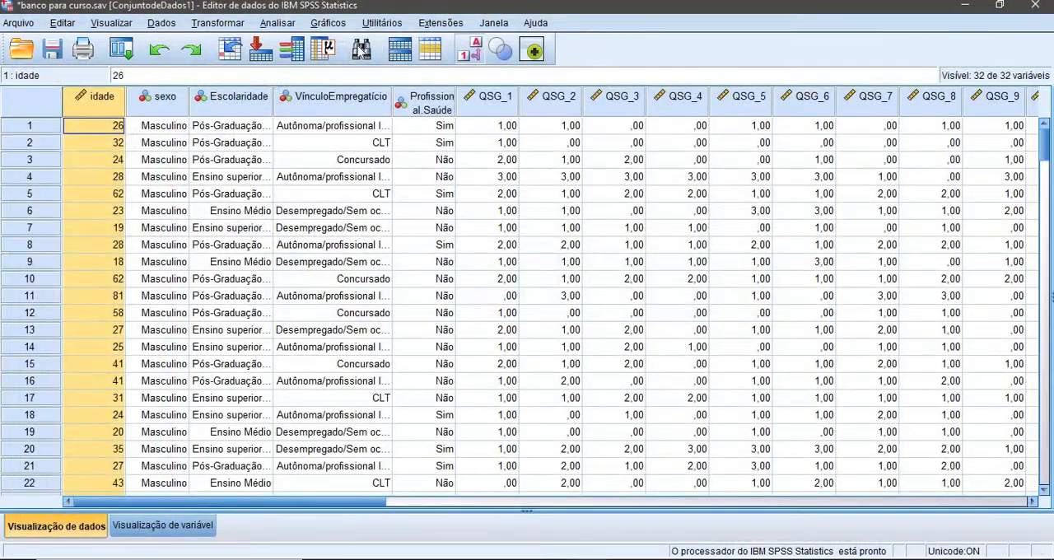
Run Explore with idade as the dependent variable, displaying statistics only, and maximize the output window
{"action": "left_click", "coordinate": [268, 28]}
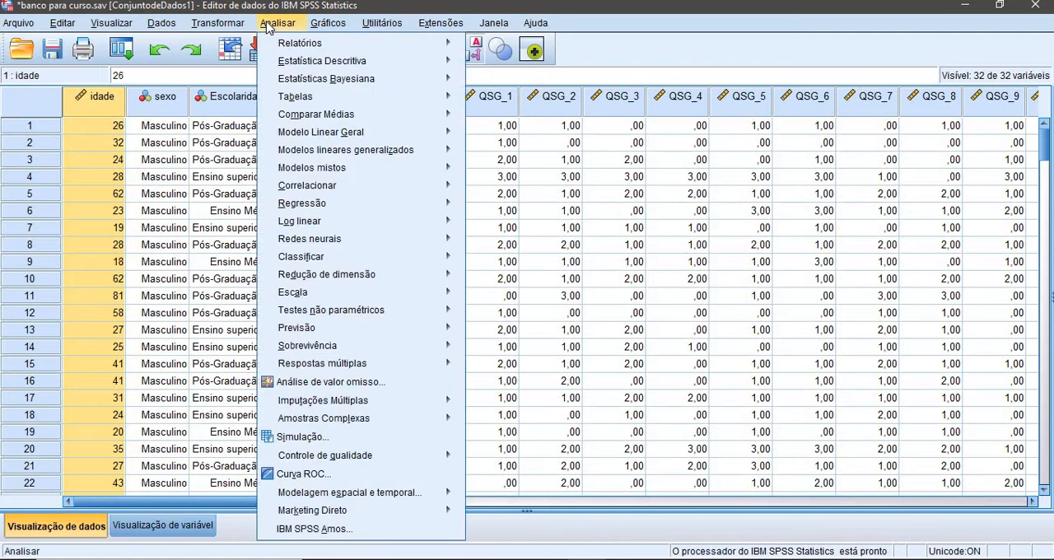
{"action": "mouse_move", "coordinate": [376, 61]}
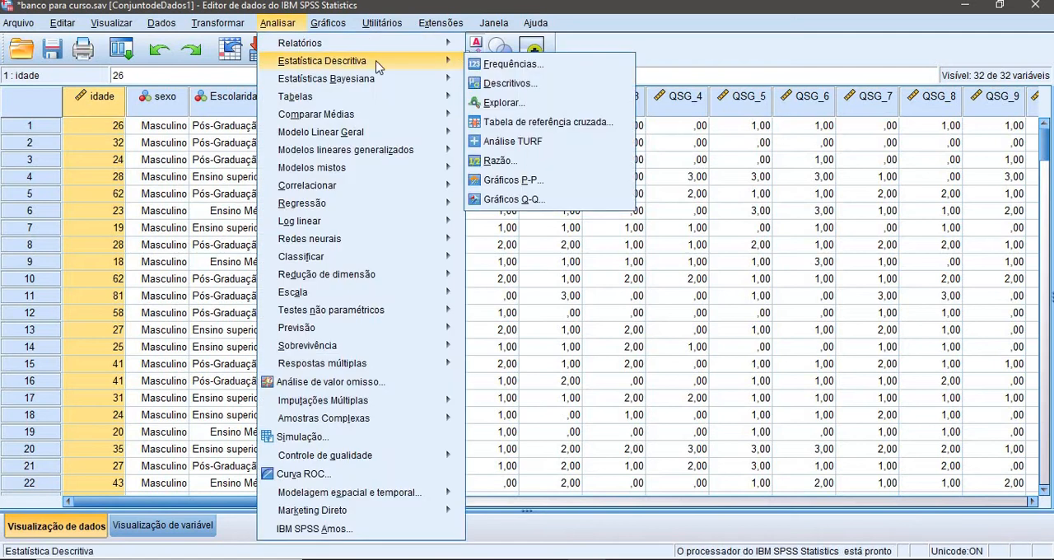
{"action": "left_click", "coordinate": [527, 103]}
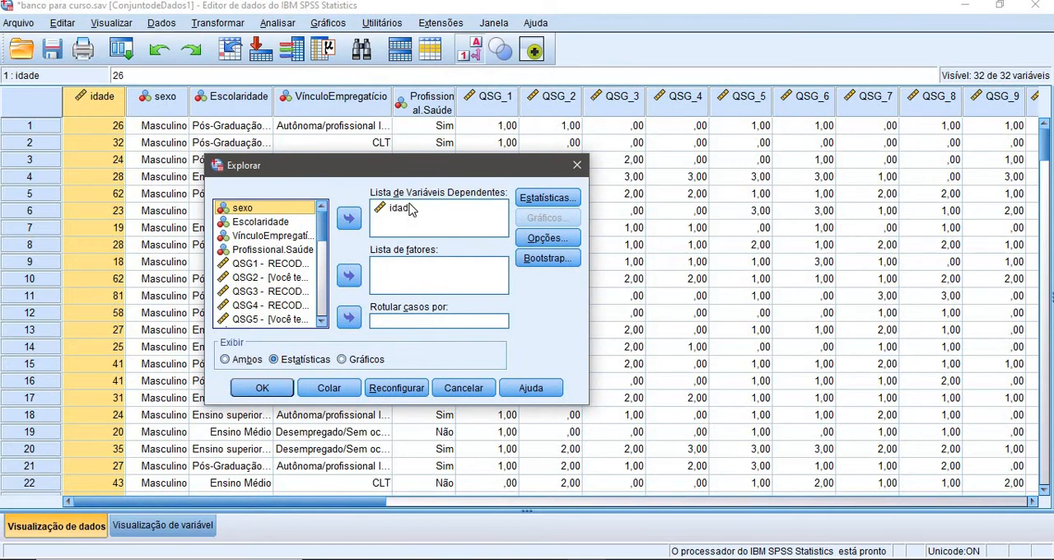
{"action": "left_click", "coordinate": [403, 208]}
{"action": "left_click", "coordinate": [348, 218]}
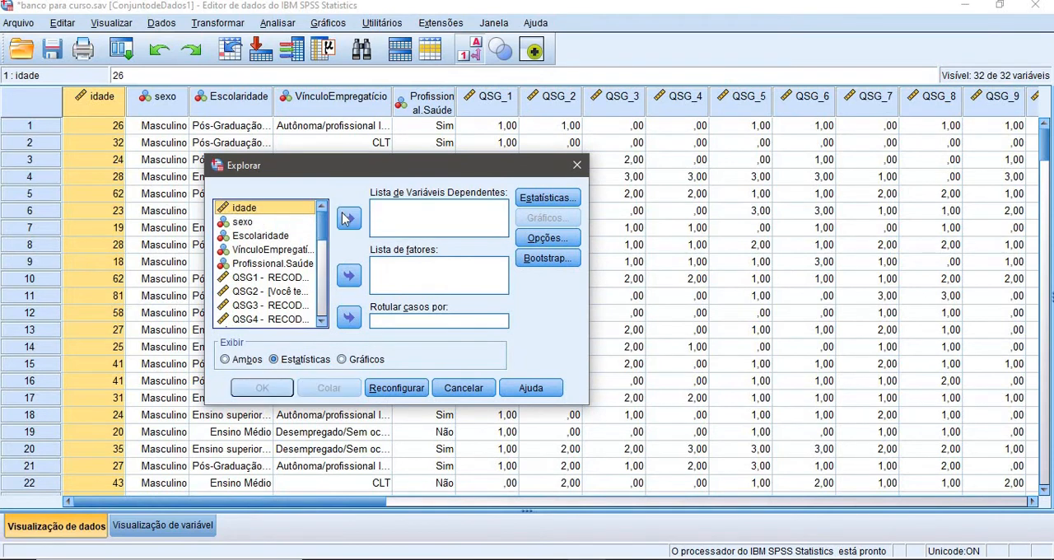
{"action": "left_click", "coordinate": [348, 218]}
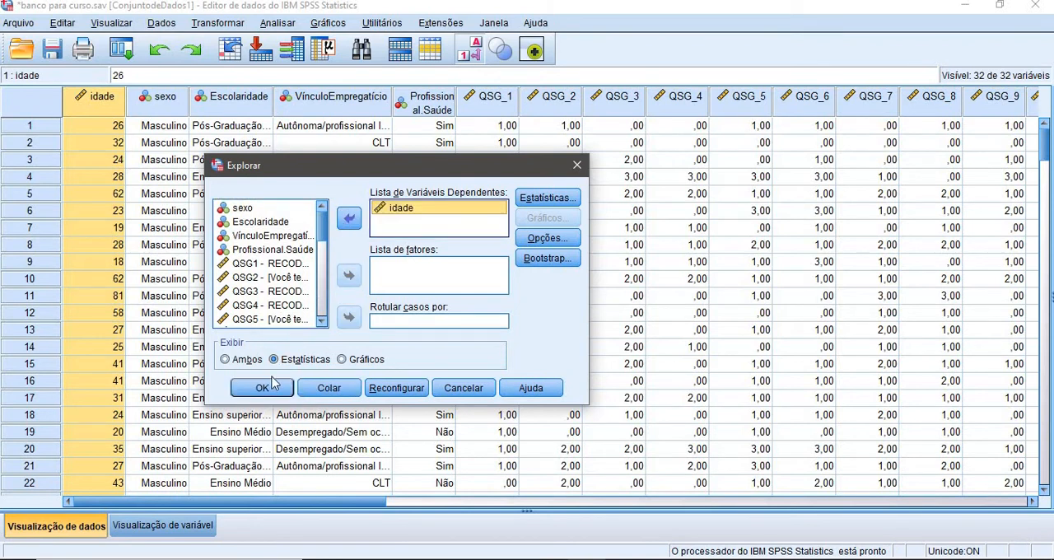
{"action": "left_click", "coordinate": [263, 388]}
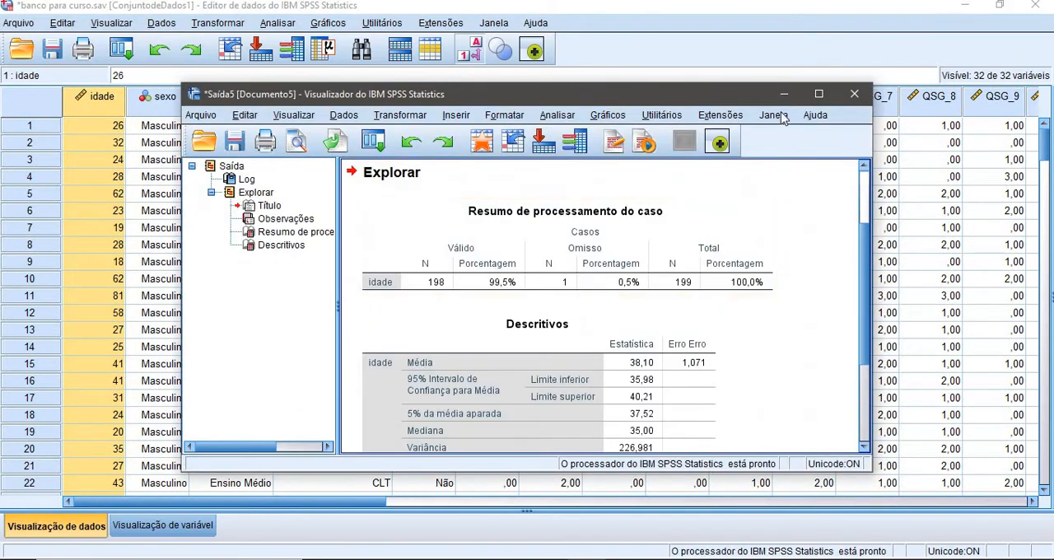
{"action": "left_click", "coordinate": [820, 97]}
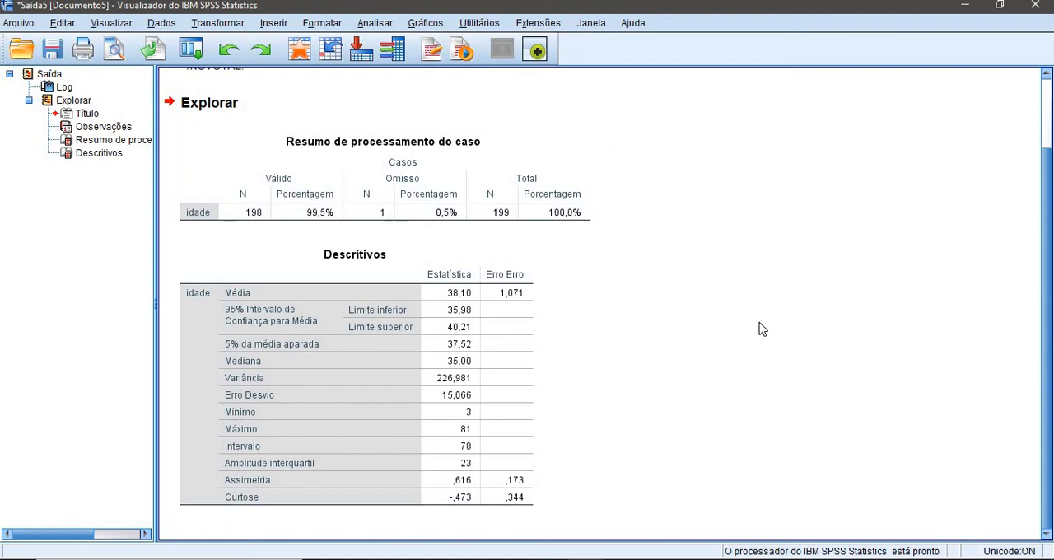
Select the Descritivos table for idade and close the Explore output without saving it
{"action": "left_click", "coordinate": [426, 290]}
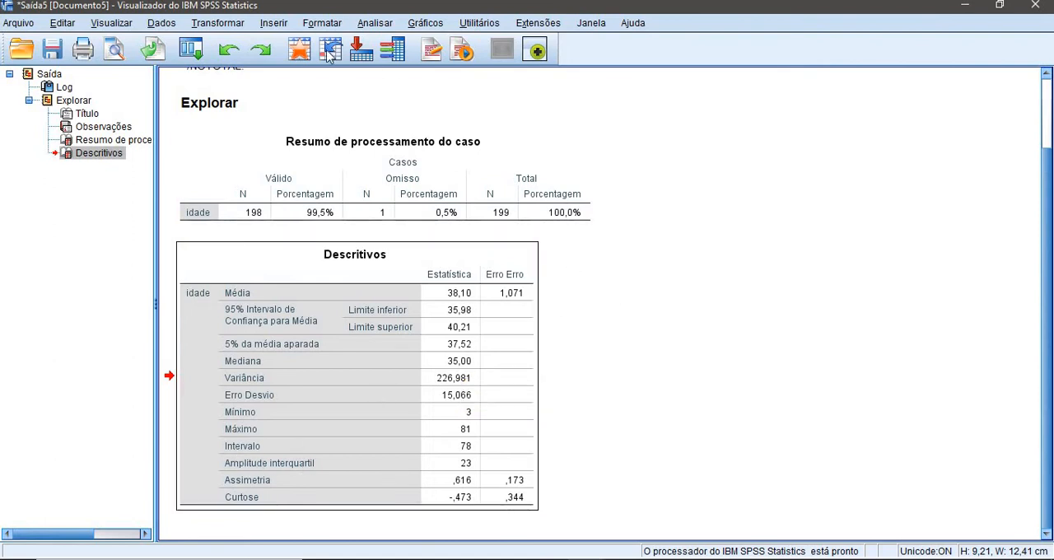
{"action": "left_click", "coordinate": [1037, 7]}
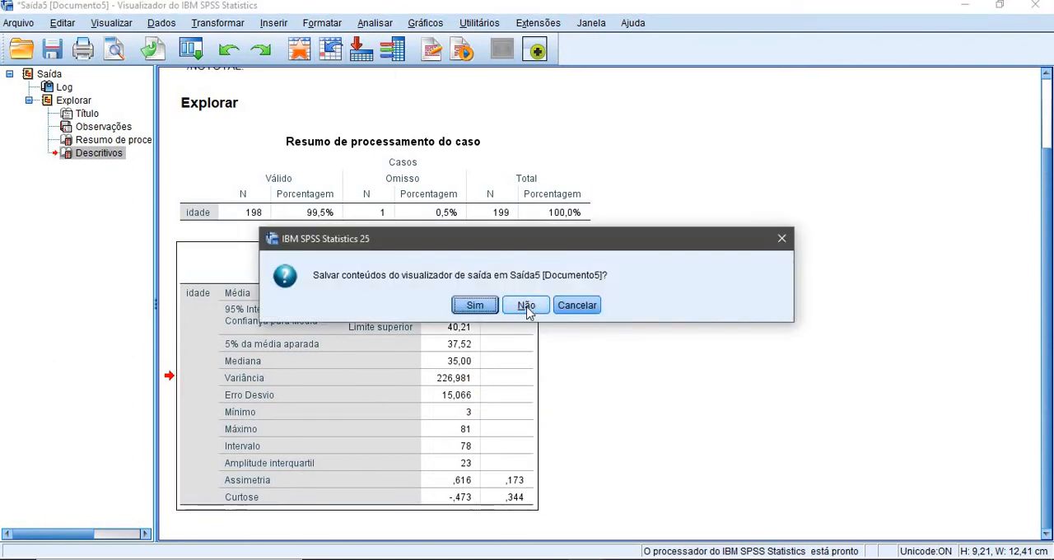
{"action": "left_click", "coordinate": [526, 306]}
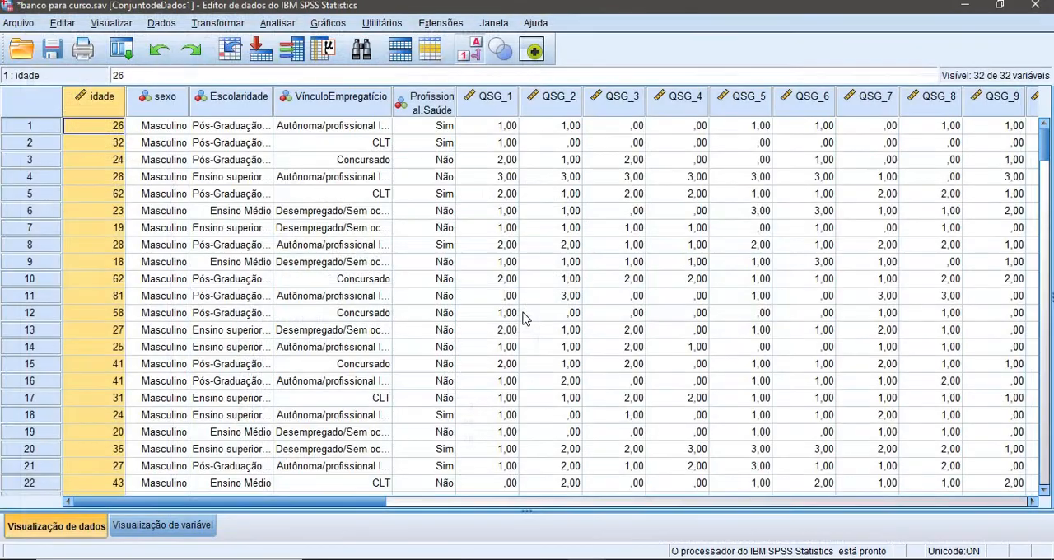
Run Frequencies for the variable sexo with frequency tables displayed
{"action": "left_click", "coordinate": [293, 25]}
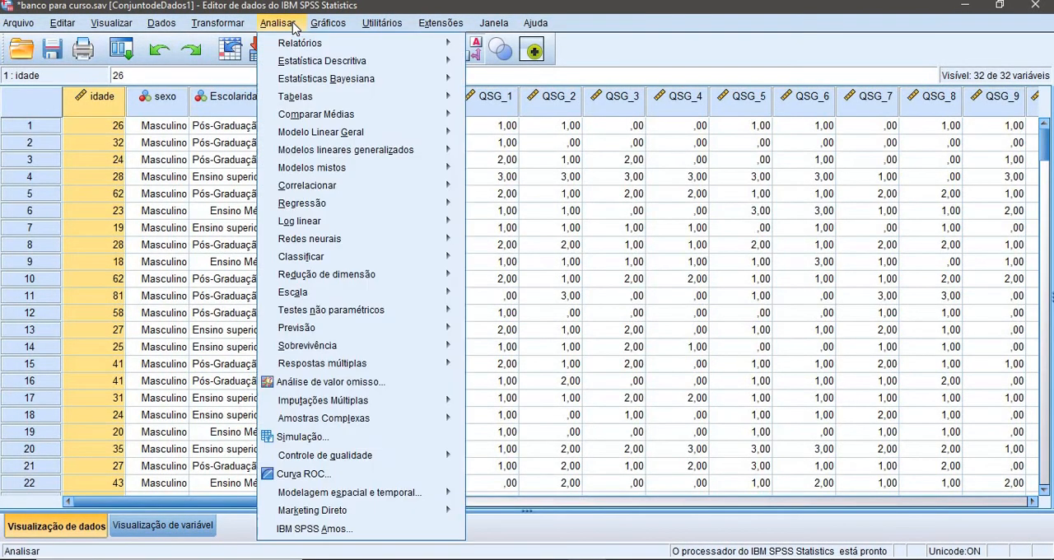
{"action": "mouse_move", "coordinate": [302, 66]}
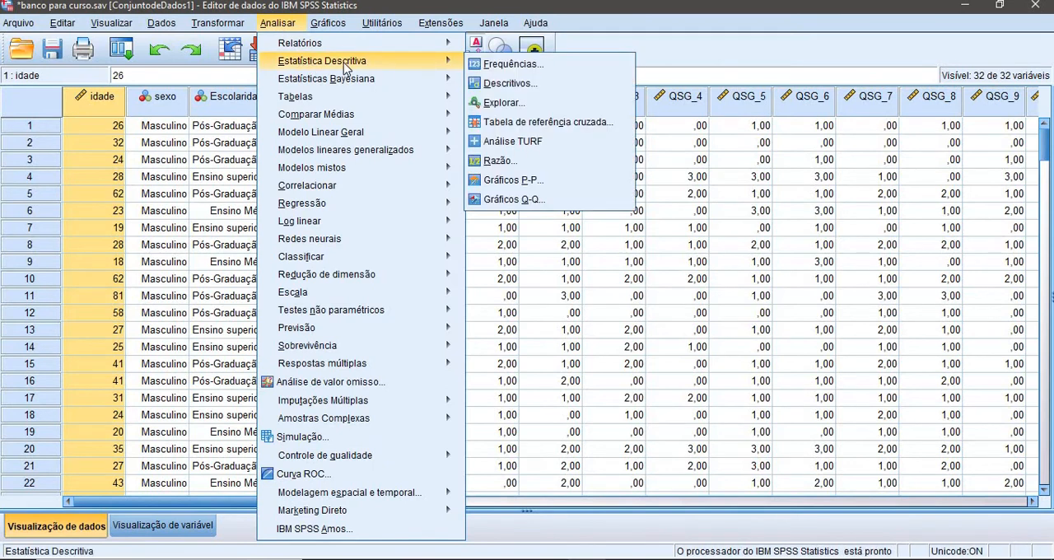
{"action": "left_click", "coordinate": [582, 66]}
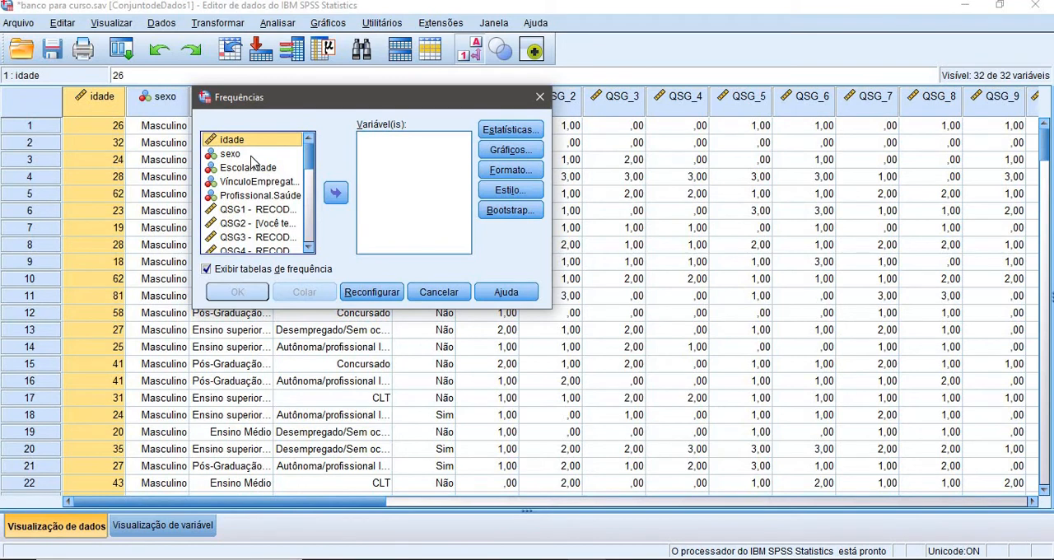
{"action": "left_click", "coordinate": [251, 155]}
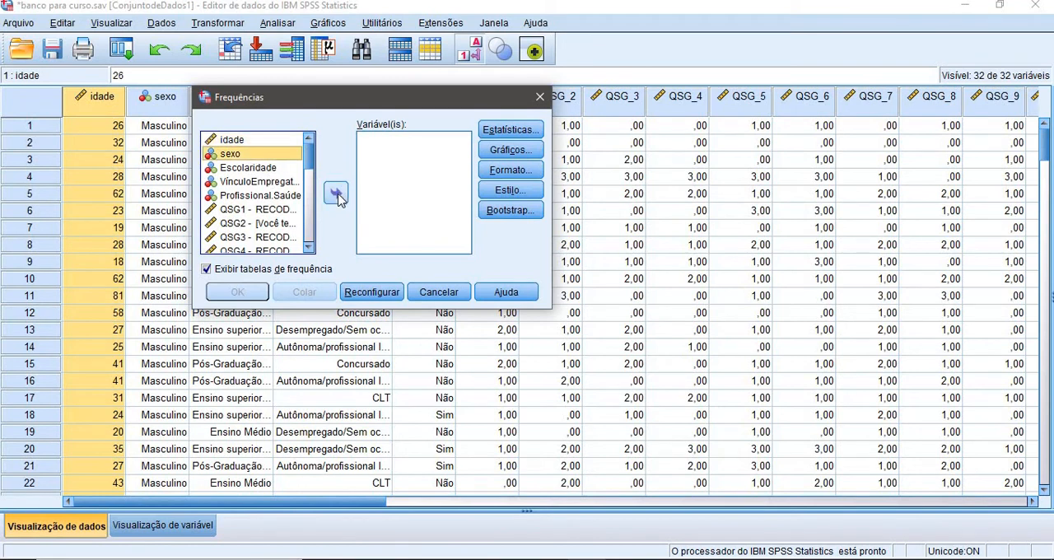
{"action": "left_click", "coordinate": [337, 195]}
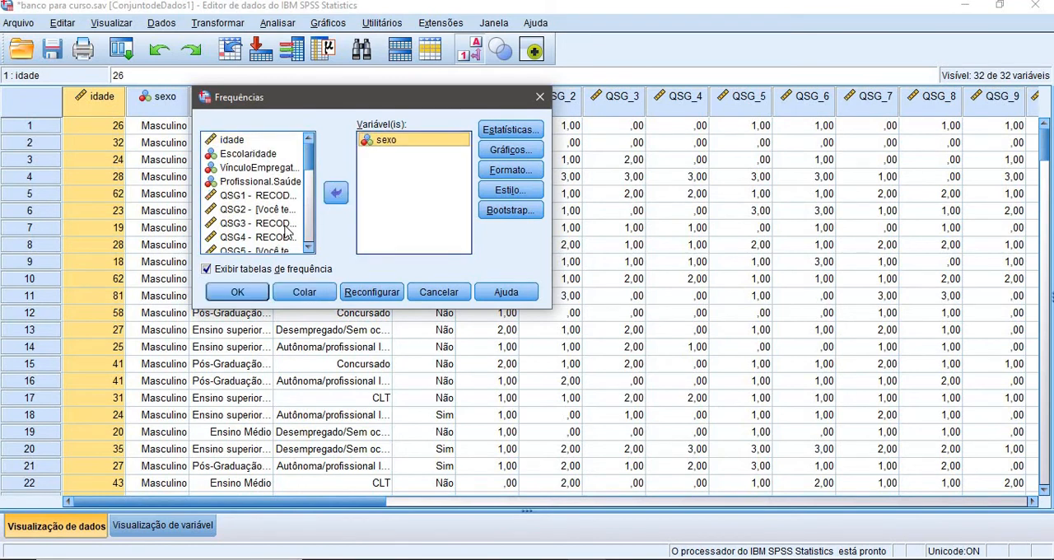
{"action": "left_click", "coordinate": [237, 293]}
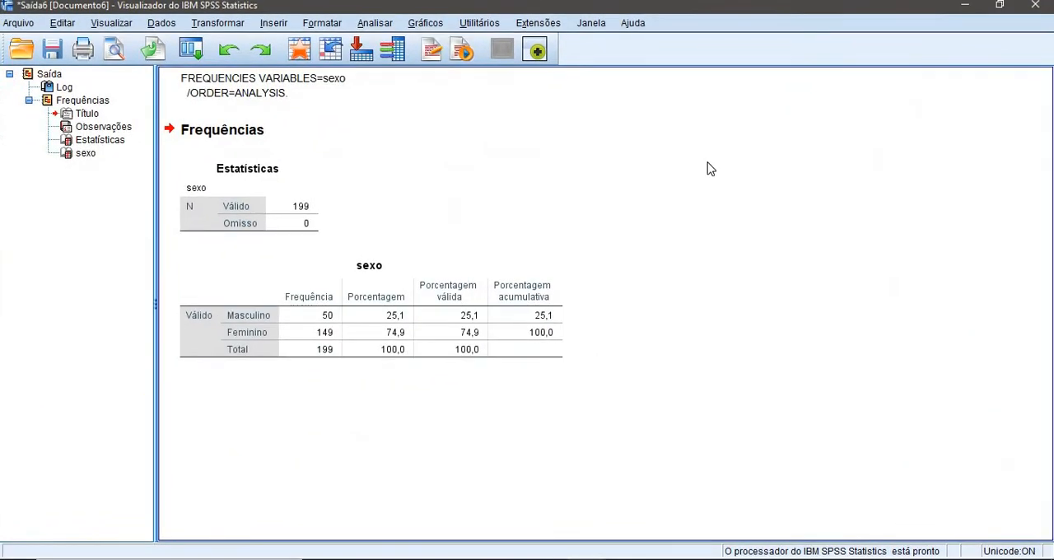
Select the sexo frequency table and close its output without saving it
{"action": "left_click", "coordinate": [252, 328]}
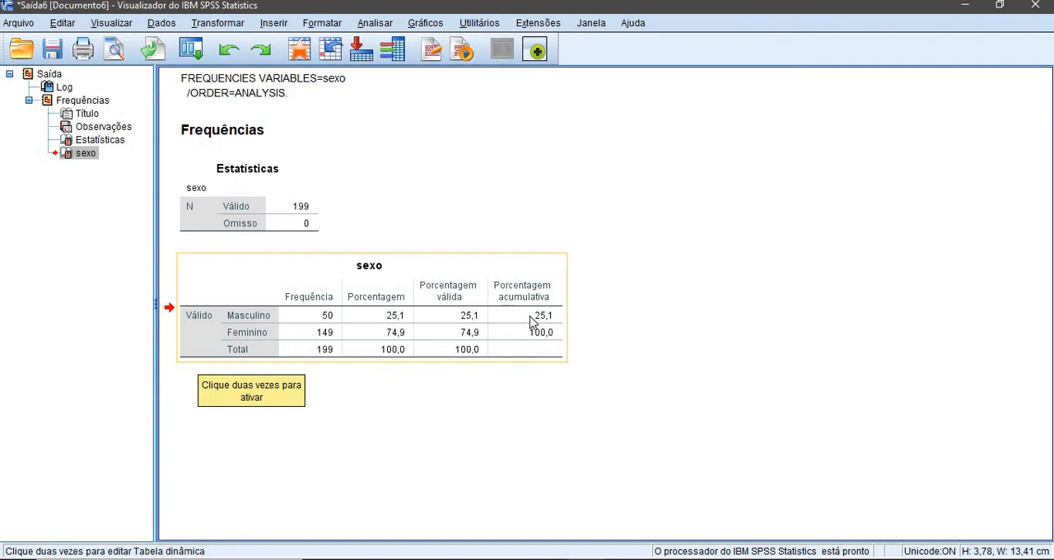
{"action": "left_click", "coordinate": [482, 344]}
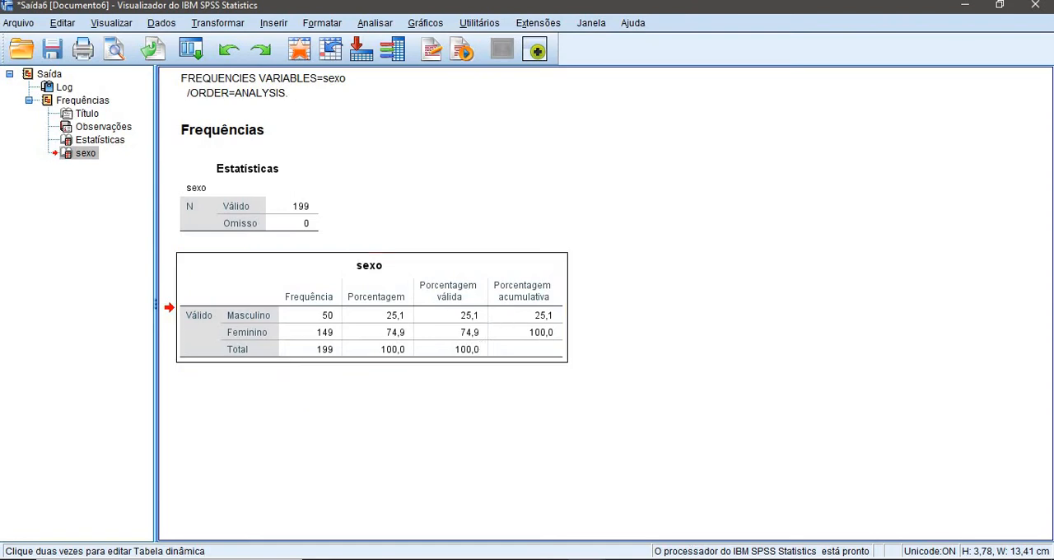
{"action": "left_click", "coordinate": [1044, 9]}
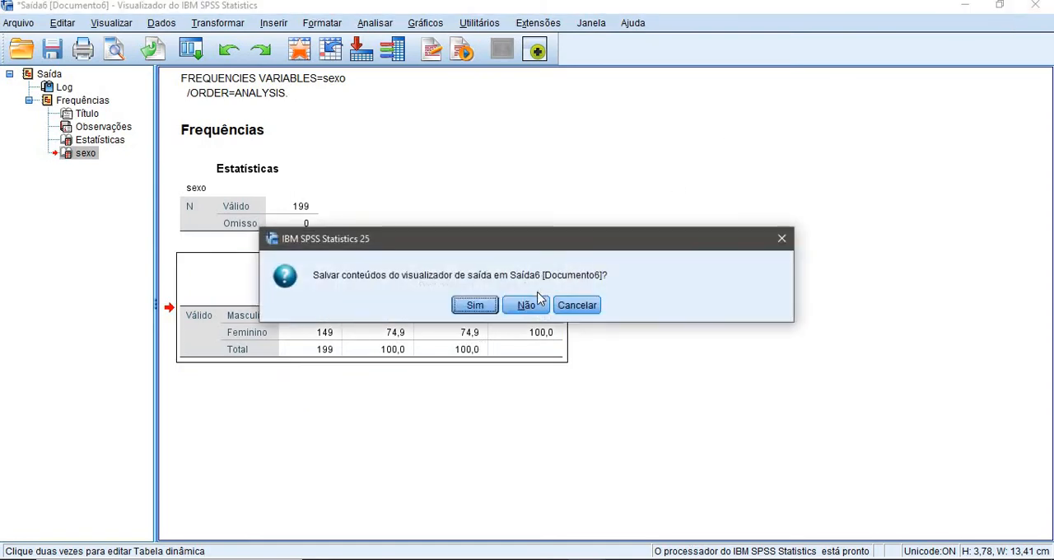
{"action": "left_click", "coordinate": [525, 305]}
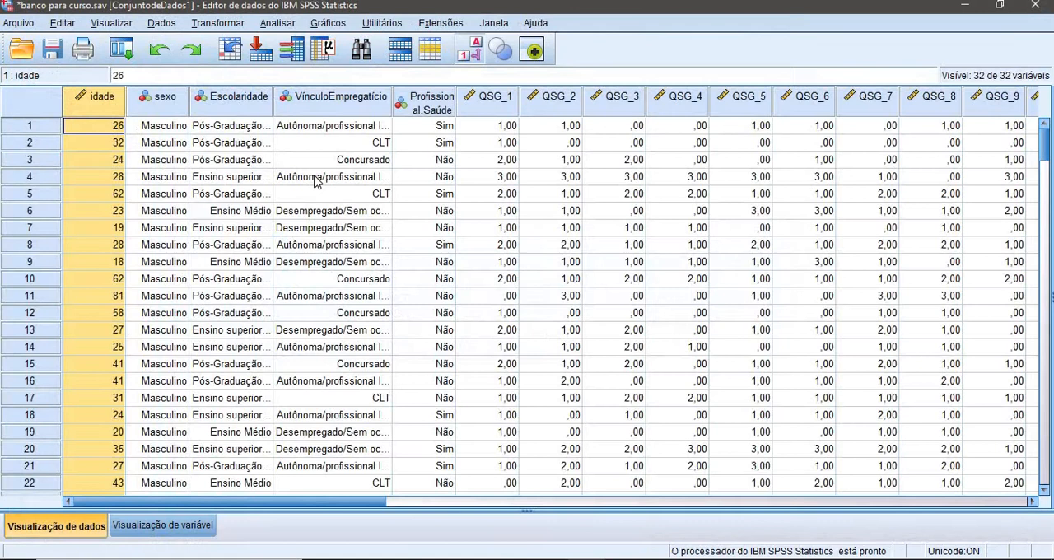
Delete the sexo value of the first case to create a missing value
{"action": "left_click", "coordinate": [182, 132]}
{"action": "key", "text": "Delete"}
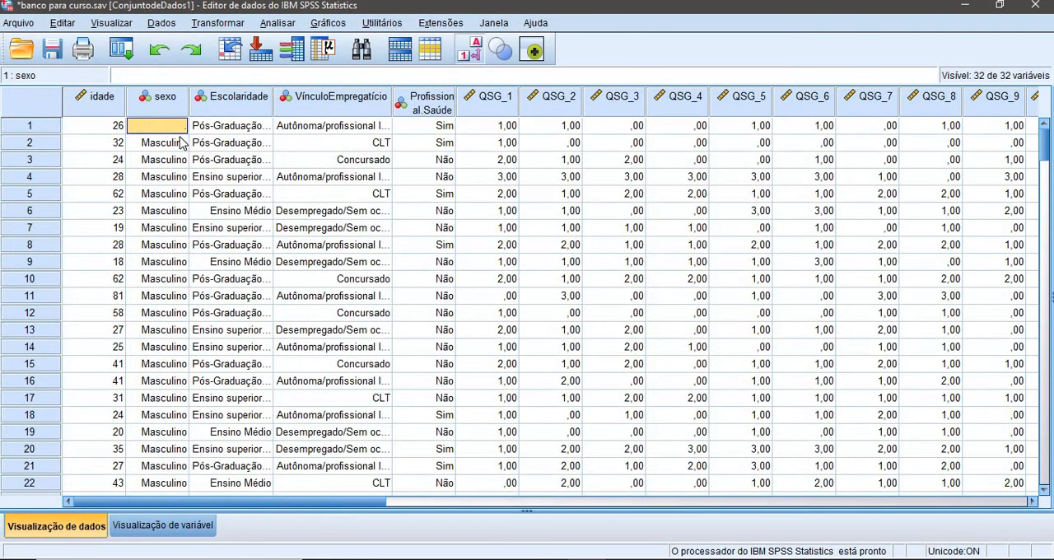
{"action": "left_click", "coordinate": [173, 142]}
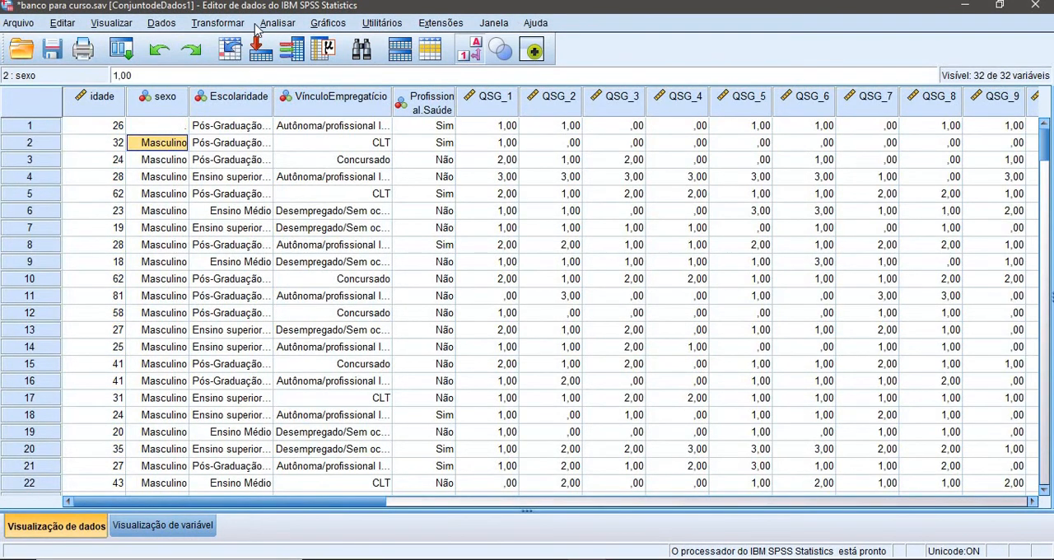
Rerun Frequencies for sexo with the missing case, view the output maximized and close it without saving
{"action": "left_click", "coordinate": [290, 23]}
{"action": "mouse_move", "coordinate": [315, 65]}
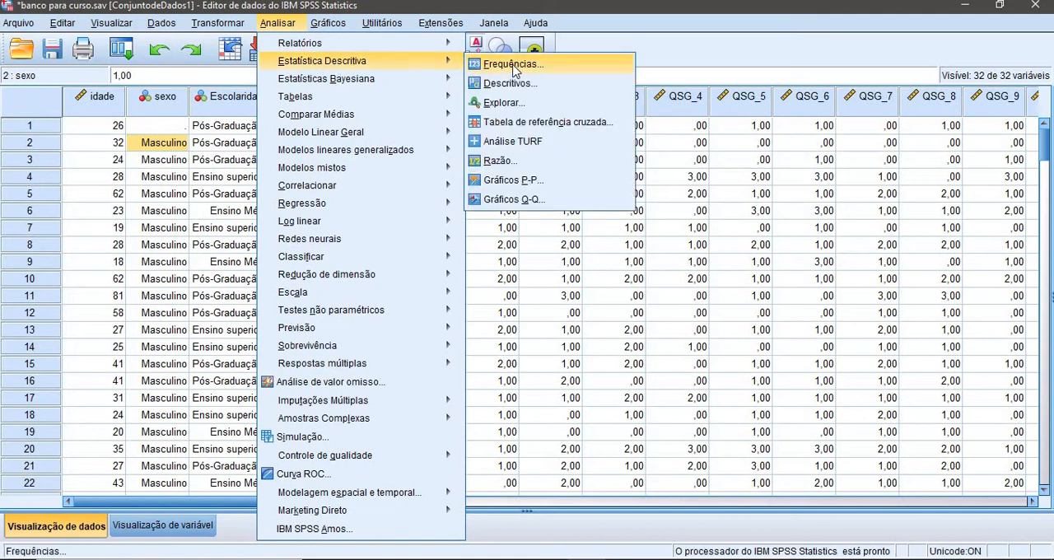
{"action": "left_click", "coordinate": [513, 62]}
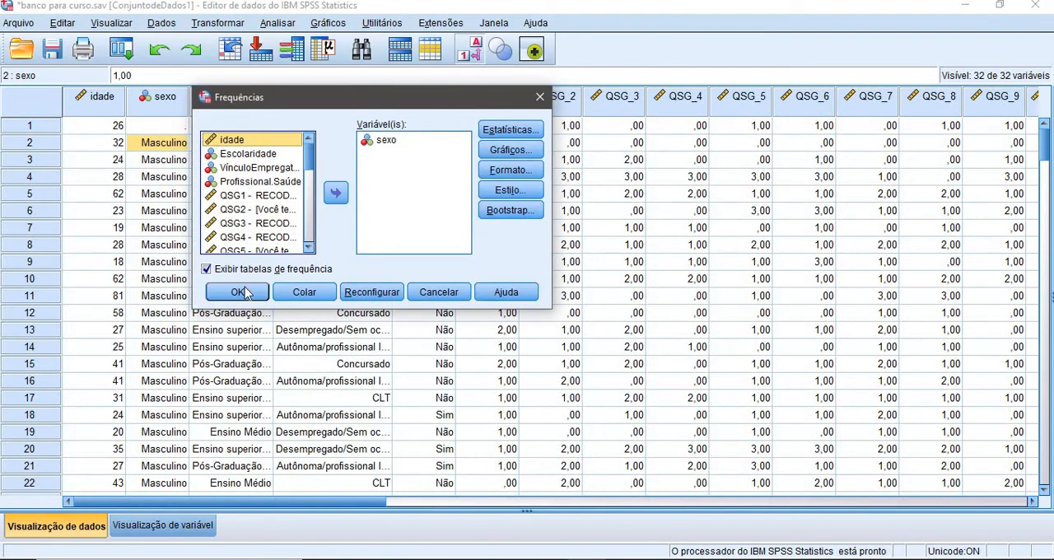
{"action": "left_click", "coordinate": [244, 289]}
{"action": "left_click", "coordinate": [819, 94]}
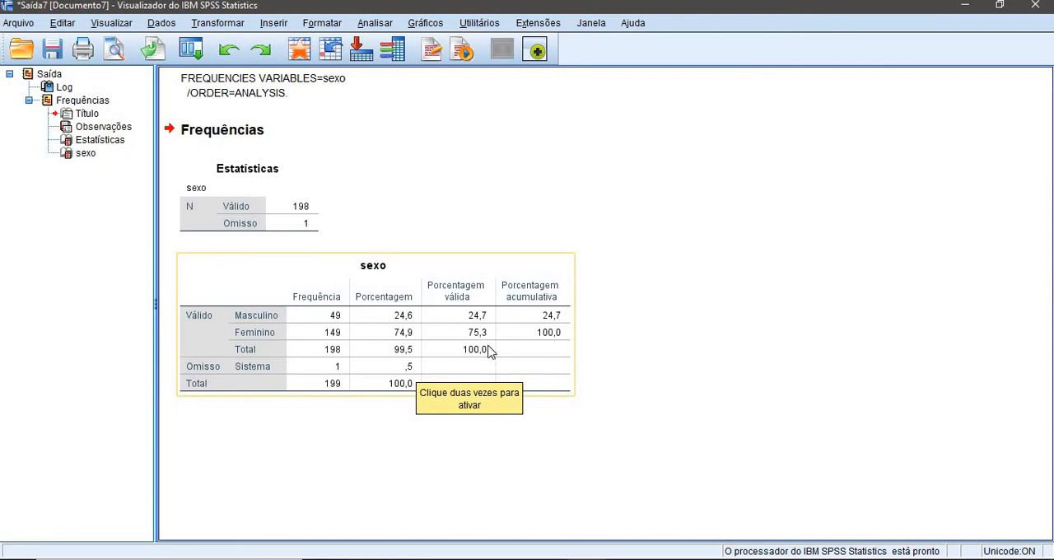
{"action": "left_click", "coordinate": [1035, 6]}
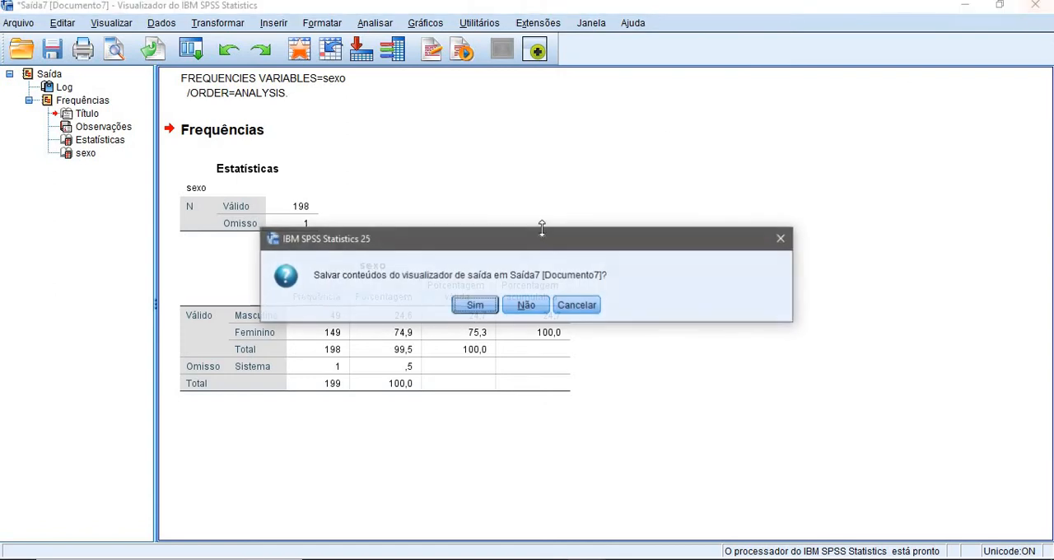
{"action": "left_click", "coordinate": [536, 307]}
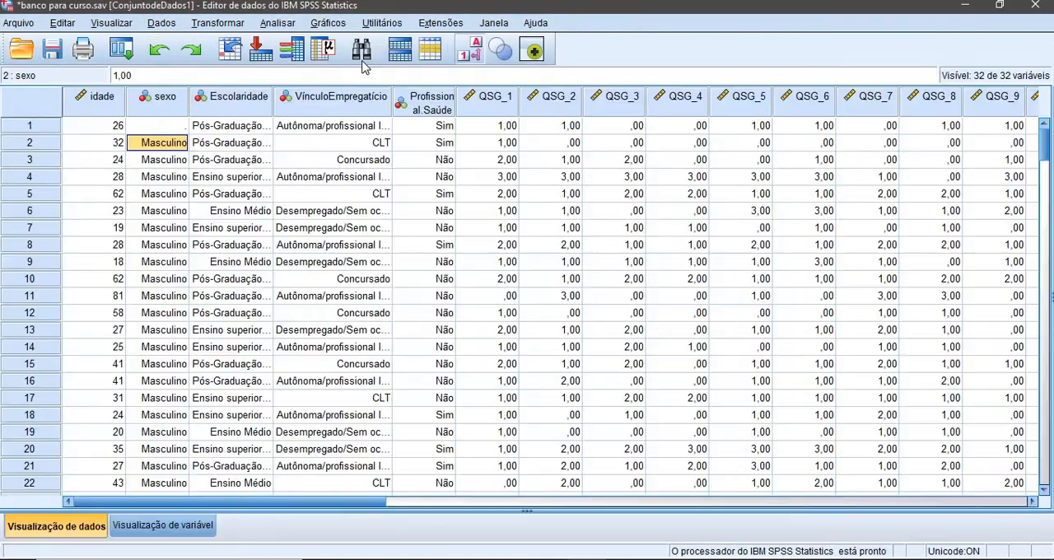
Run Frequencies for VínculoEmpregatício in place of sexo, keeping frequency tables displayed
{"action": "left_click", "coordinate": [278, 23]}
{"action": "mouse_move", "coordinate": [370, 60]}
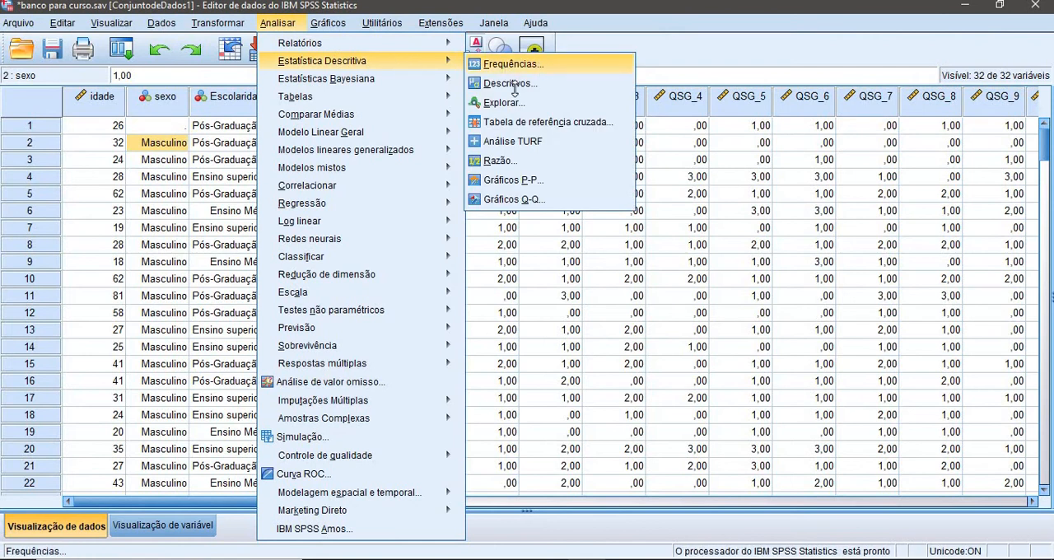
{"action": "left_click", "coordinate": [509, 66]}
{"action": "left_click", "coordinate": [387, 140]}
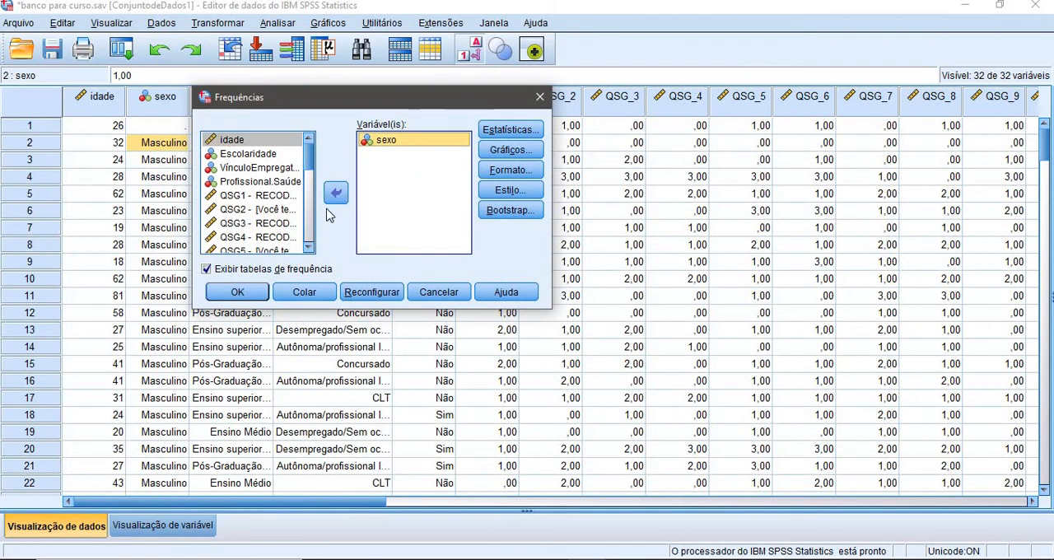
{"action": "left_click", "coordinate": [335, 192]}
{"action": "left_click", "coordinate": [269, 182]}
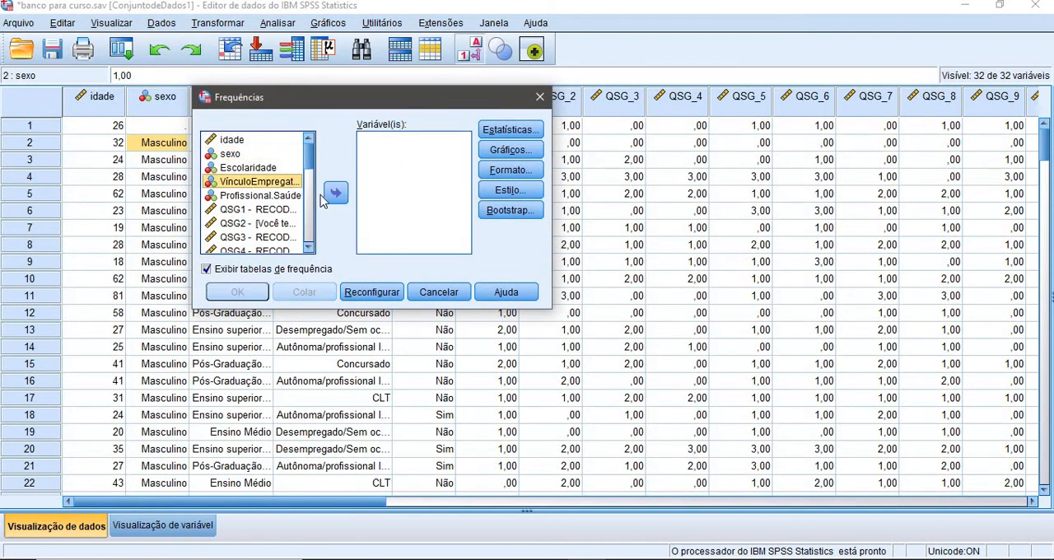
{"action": "left_click", "coordinate": [336, 192]}
{"action": "left_click", "coordinate": [238, 292]}
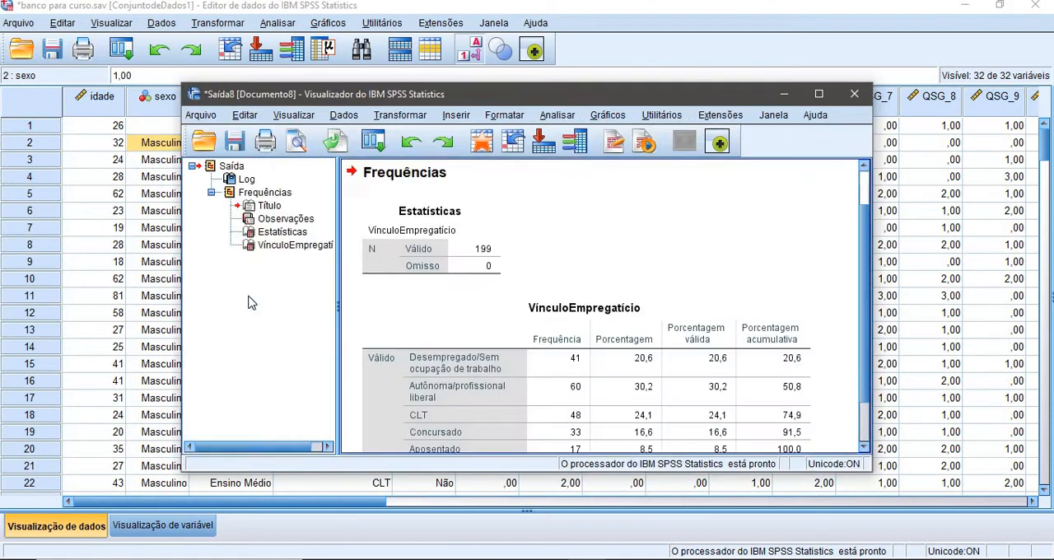
Examine the VínculoEmpregatício frequency table in the maximized output and close the output without saving it
{"action": "left_click", "coordinate": [821, 97]}
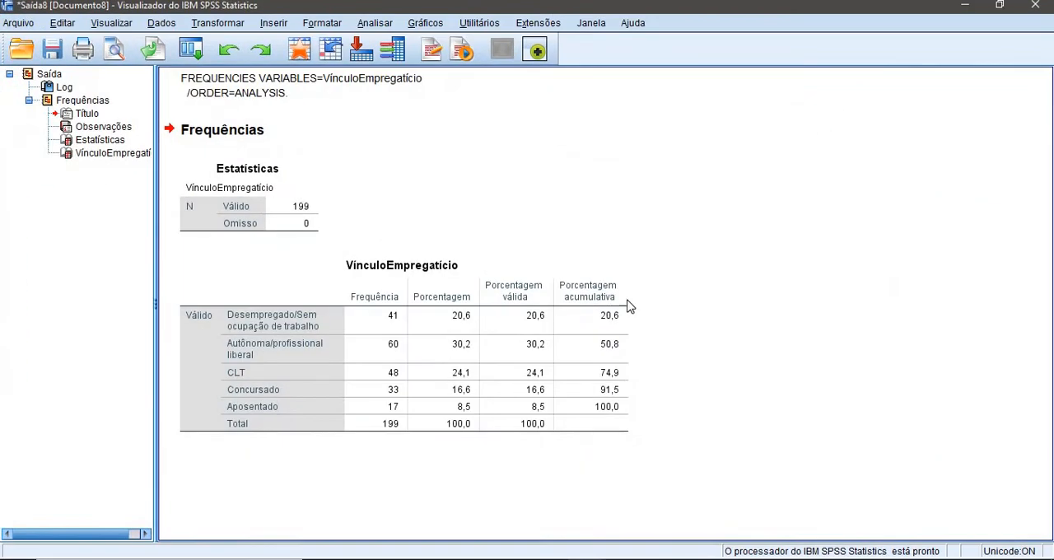
{"action": "left_click", "coordinate": [354, 333]}
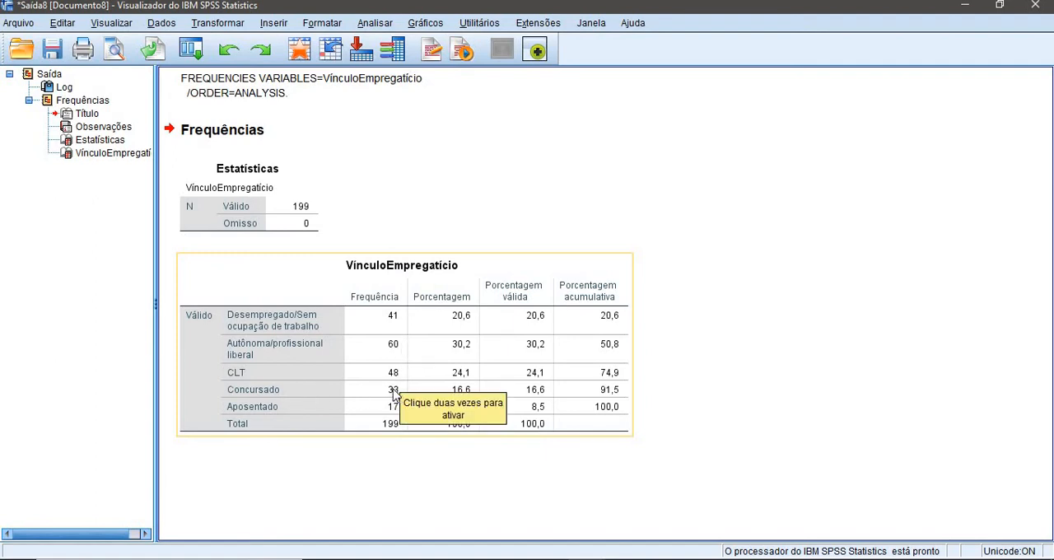
{"action": "left_click", "coordinate": [630, 185]}
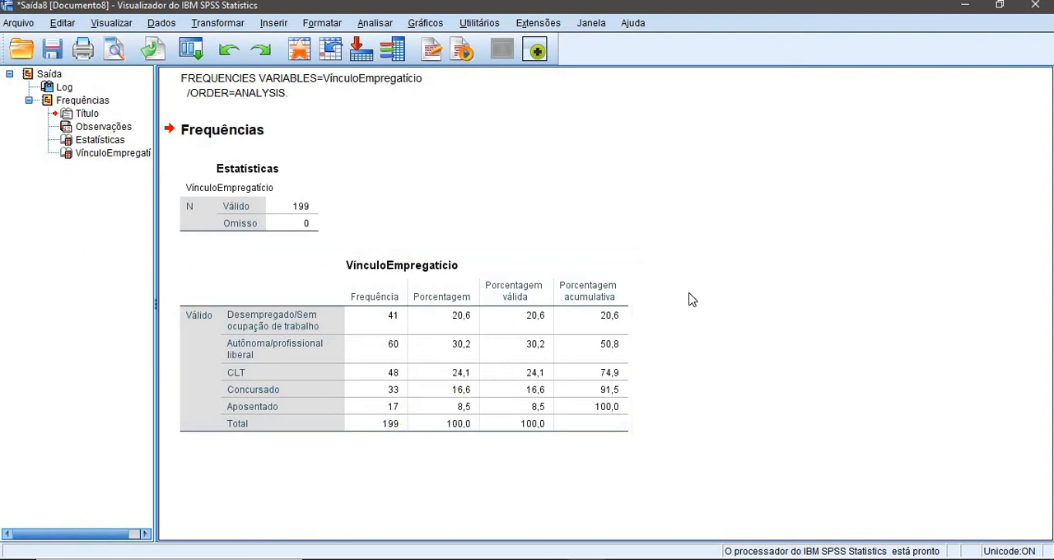
{"action": "left_click", "coordinate": [472, 295]}
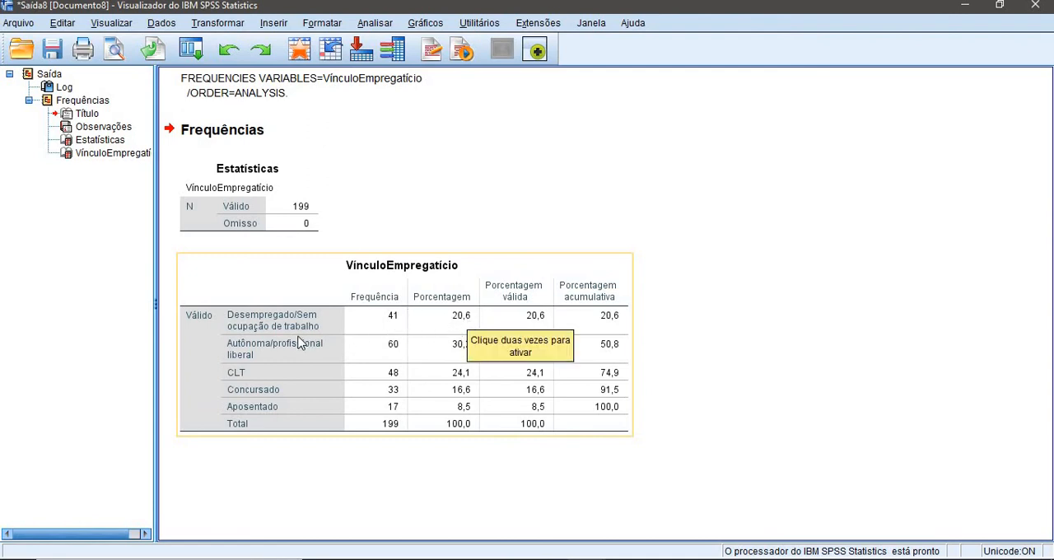
{"action": "left_click", "coordinate": [908, 439]}
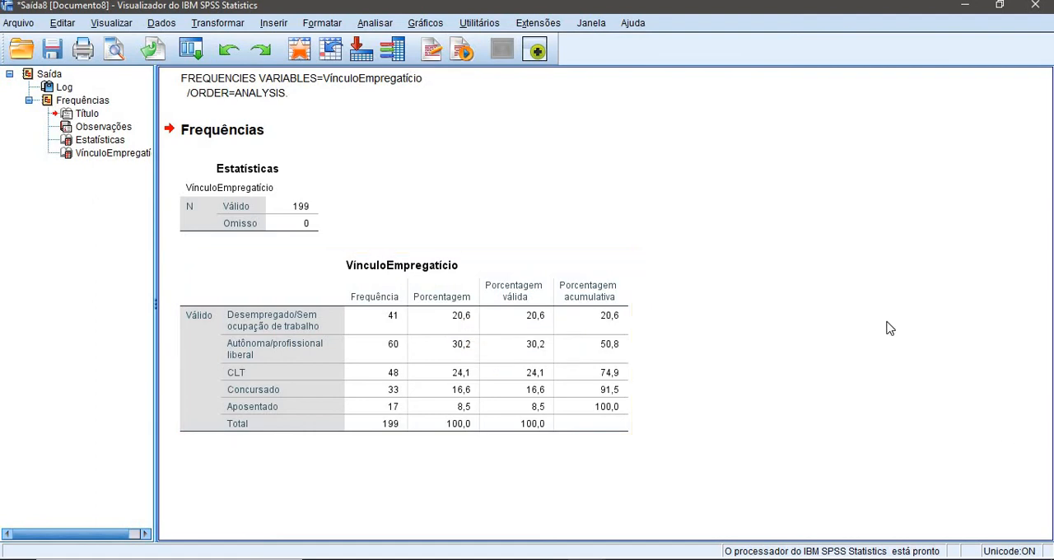
{"action": "left_click", "coordinate": [1041, 12]}
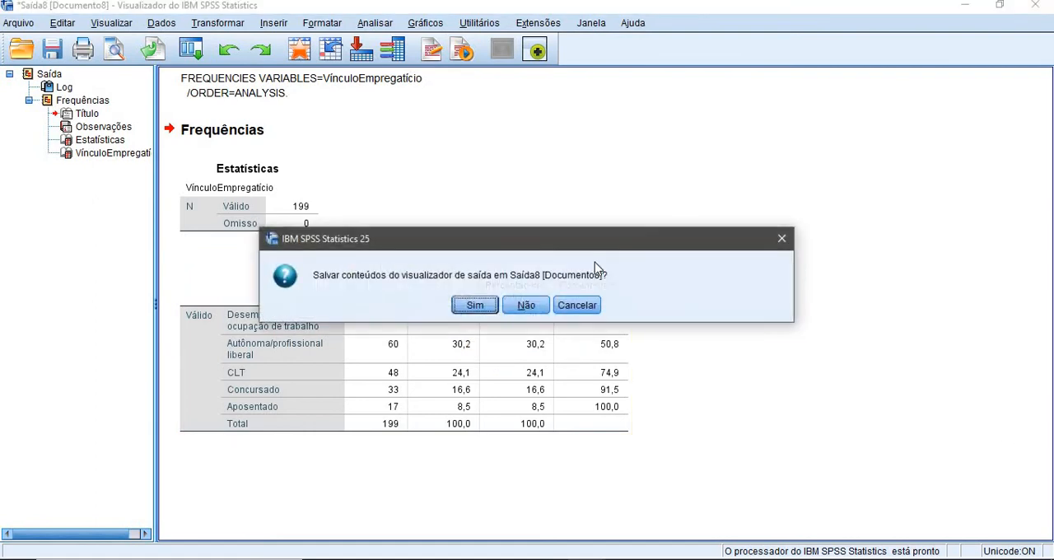
{"action": "left_click", "coordinate": [540, 304]}
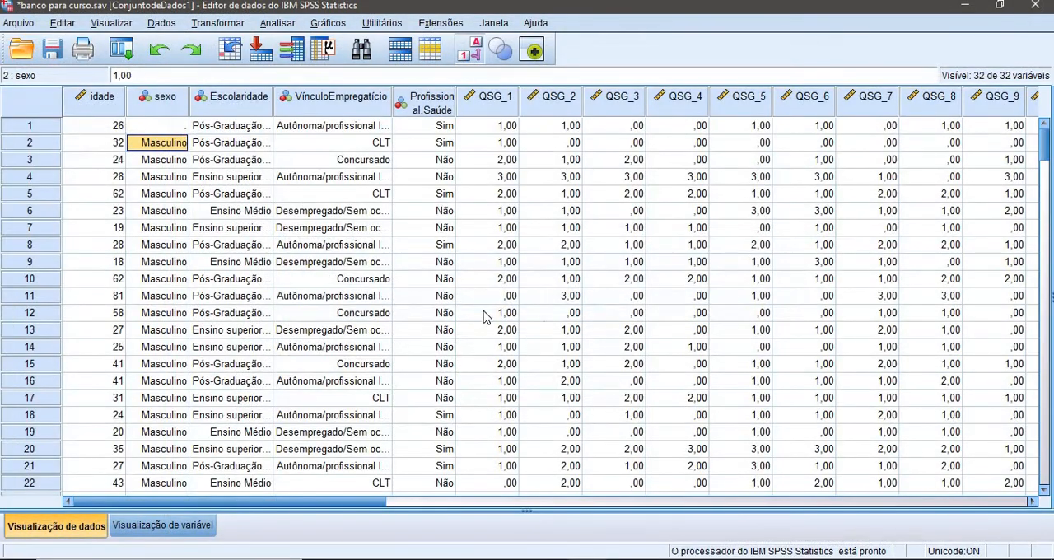
Run the quick descriptive statistics on the idade column, view the output maximized and close it without saving
{"action": "left_click", "coordinate": [119, 103]}
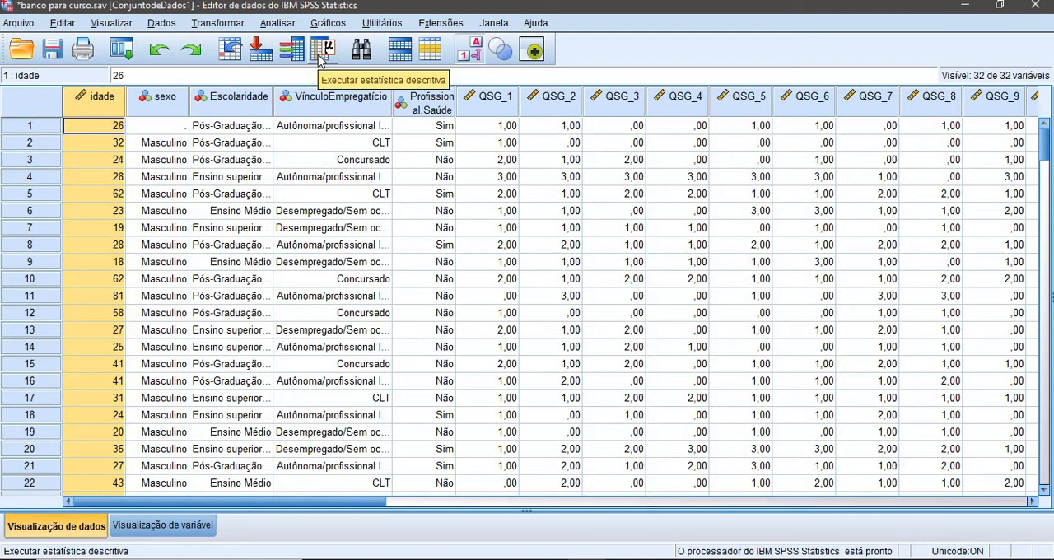
{"action": "left_click", "coordinate": [138, 101]}
{"action": "left_click", "coordinate": [96, 101]}
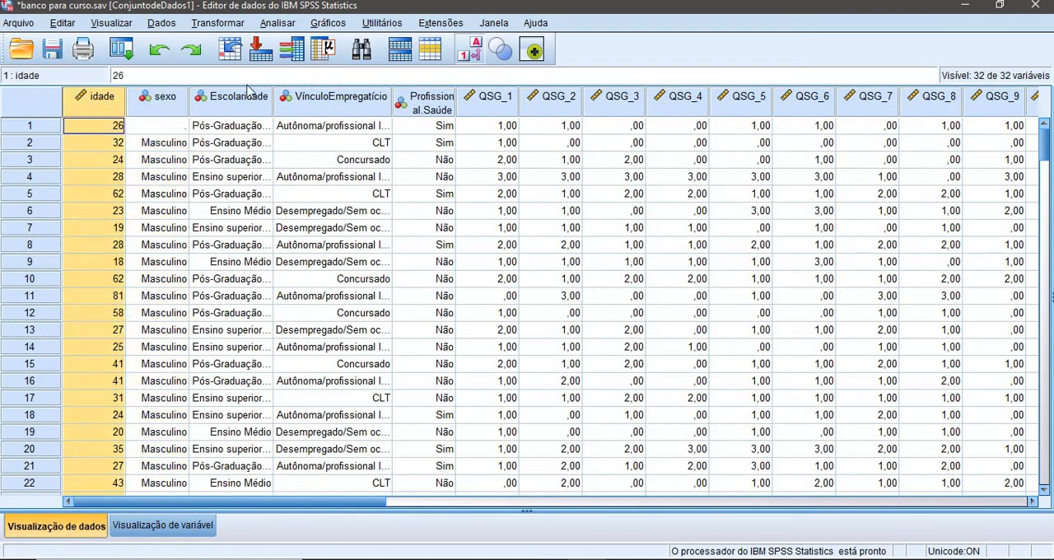
{"action": "left_click", "coordinate": [328, 51]}
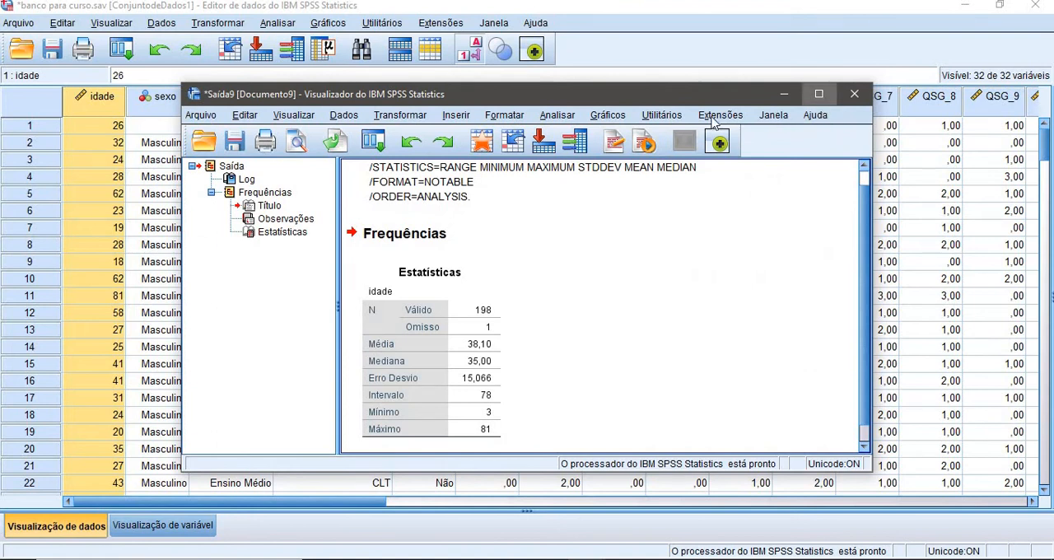
{"action": "left_click", "coordinate": [819, 94]}
{"action": "left_click", "coordinate": [310, 273]}
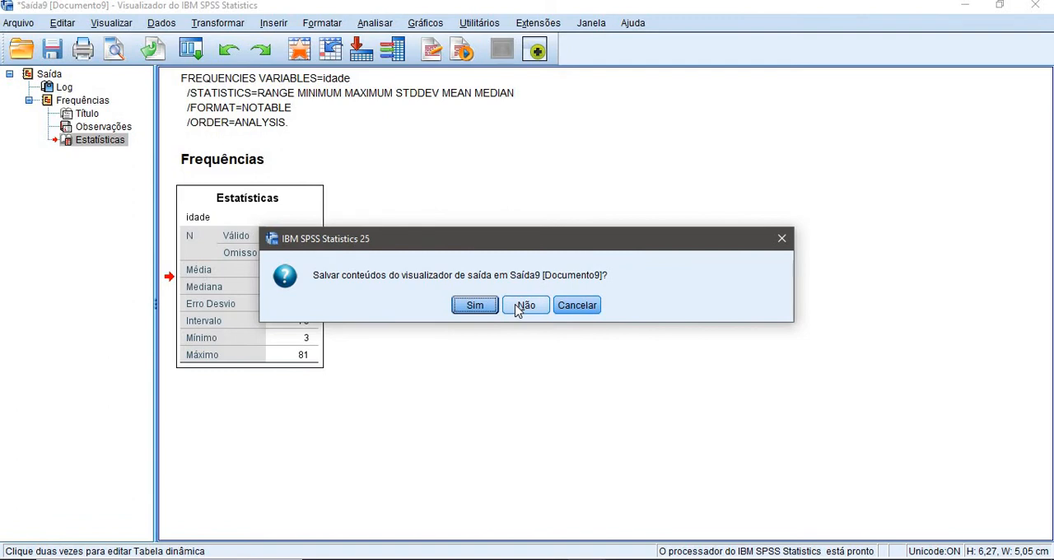
{"action": "left_click", "coordinate": [525, 305]}
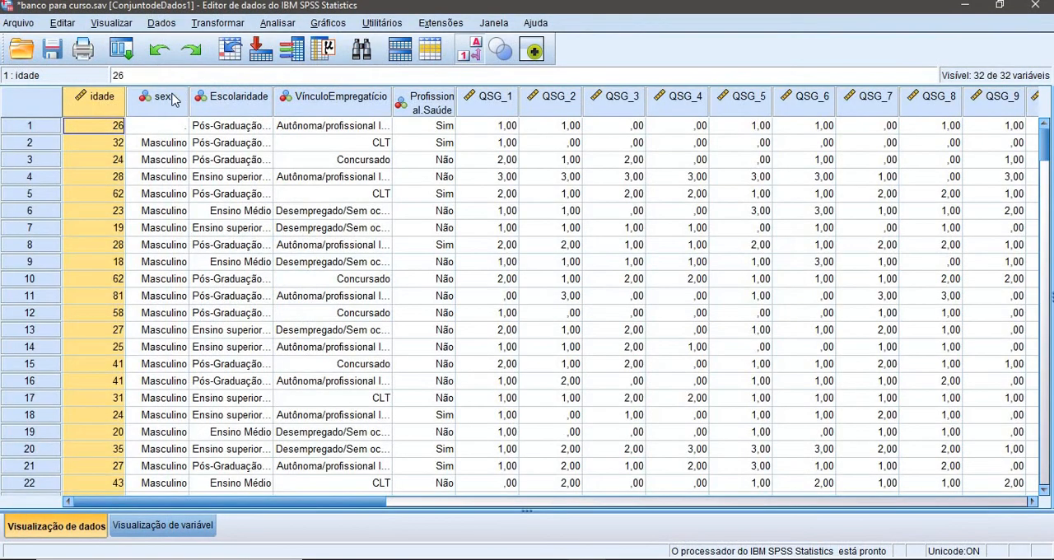
Run the quick descriptive statistics on the sexo column, view the output maximized and close it
{"action": "left_click", "coordinate": [171, 99]}
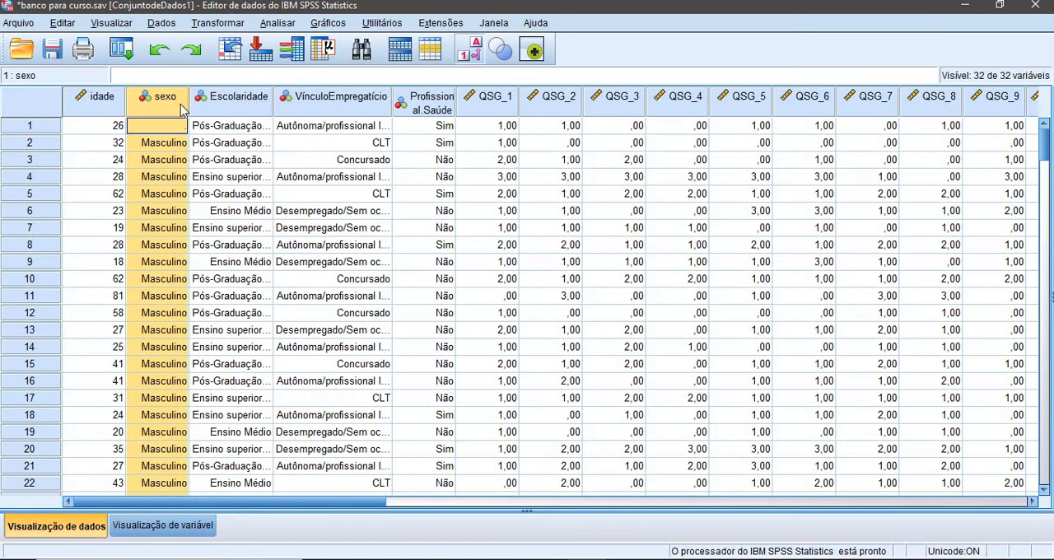
{"action": "left_click", "coordinate": [316, 54]}
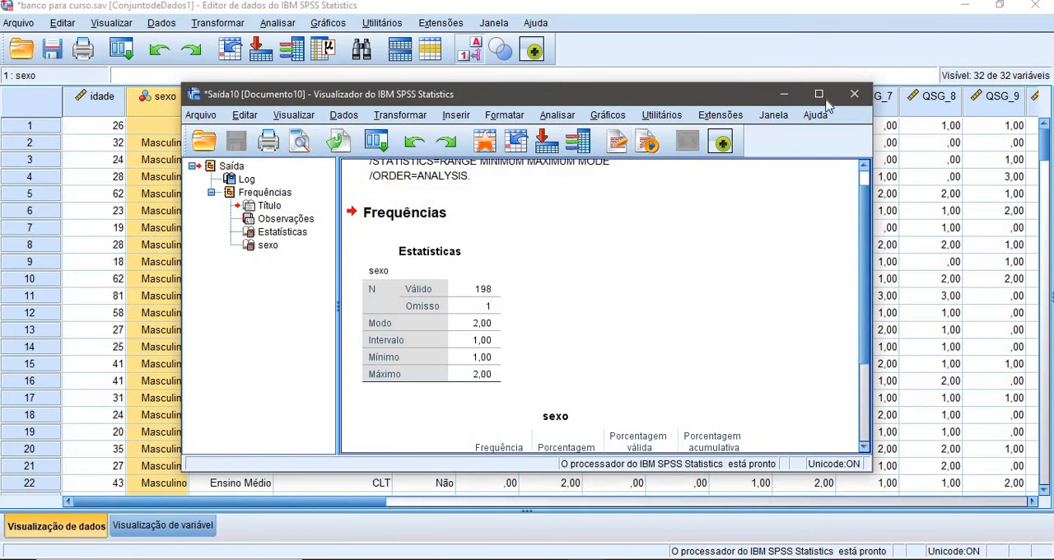
{"action": "double_click", "coordinate": [819, 94]}
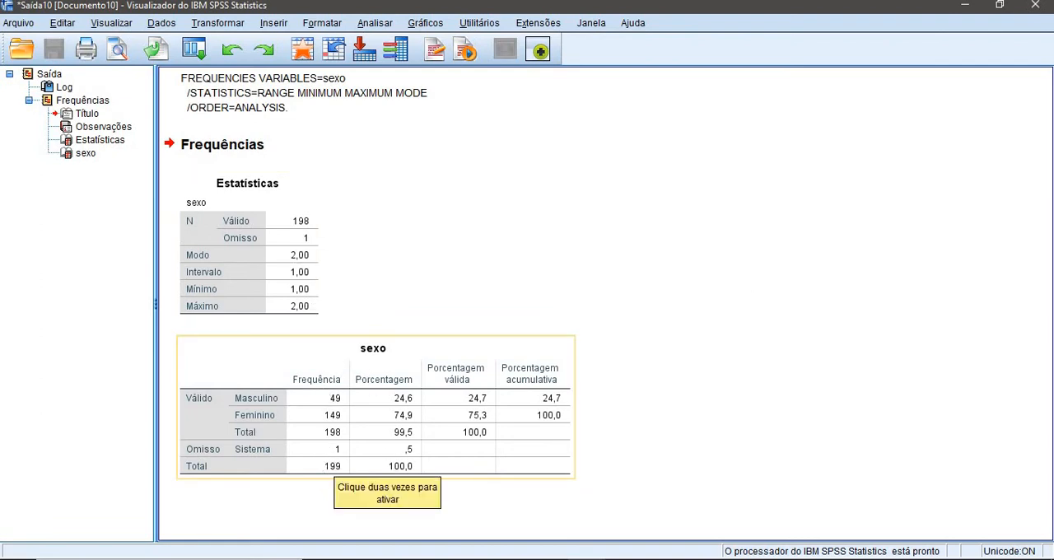
{"action": "left_click", "coordinate": [1039, 16]}
{"action": "left_click", "coordinate": [466, 306]}
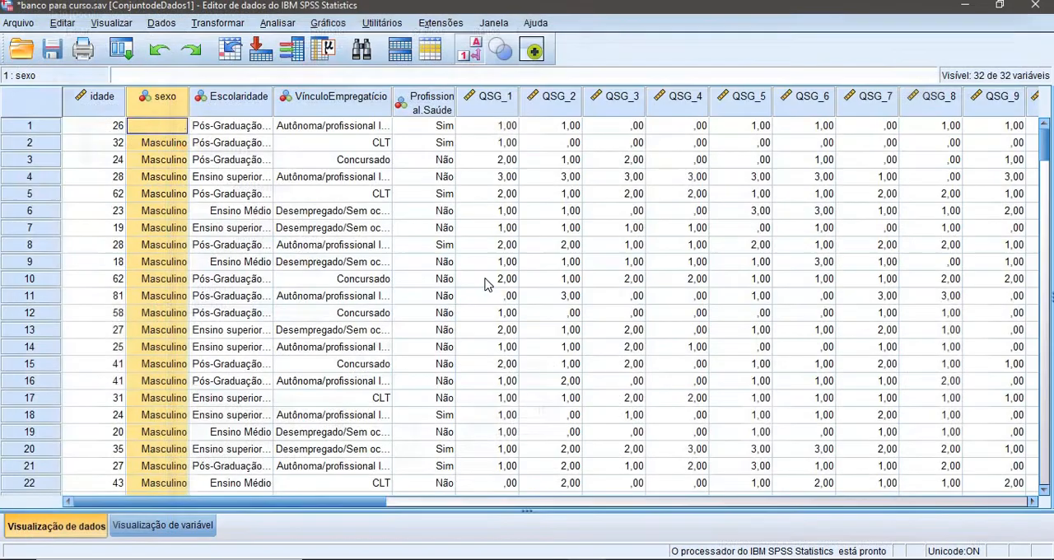
Run the quick descriptive statistics on the Escolaridade column, view the output maximized and close it without saving
{"action": "left_click", "coordinate": [244, 110]}
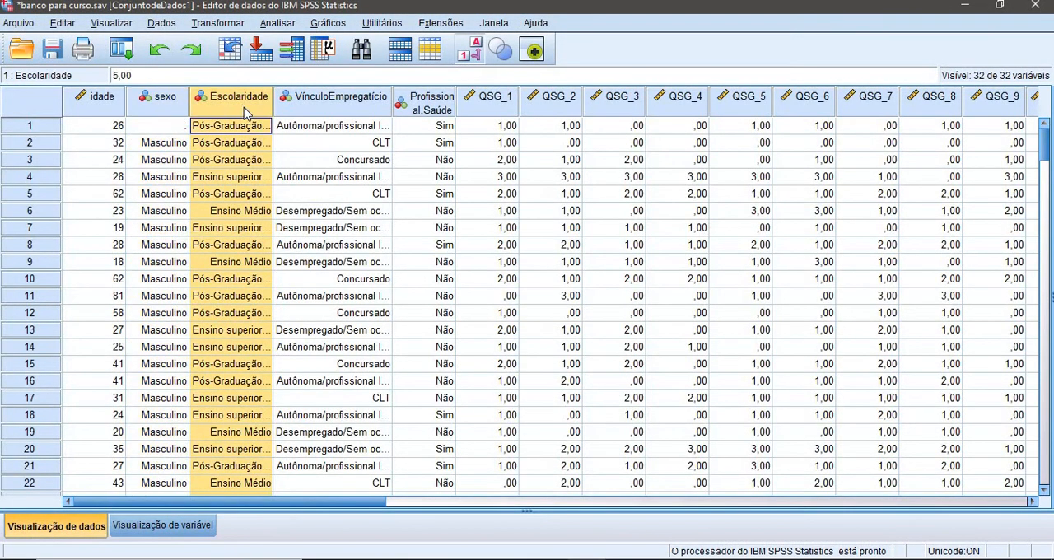
{"action": "left_click", "coordinate": [331, 51]}
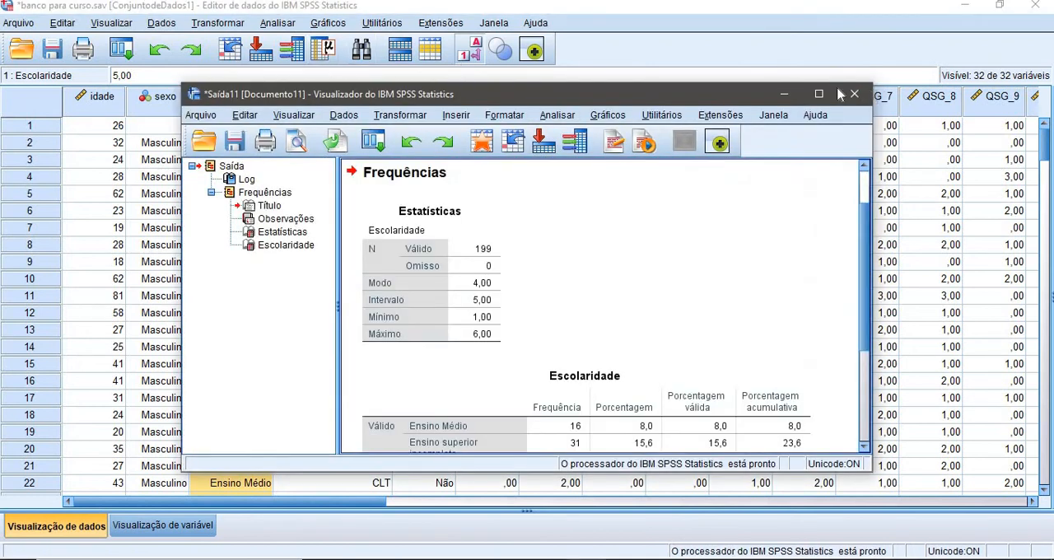
{"action": "left_click", "coordinate": [827, 96]}
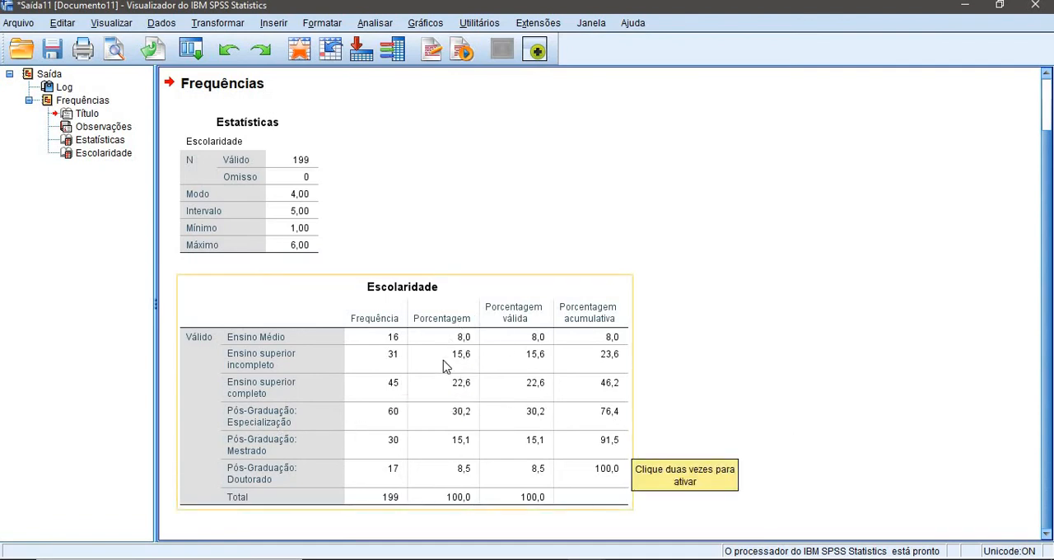
{"action": "left_click", "coordinate": [1035, 9]}
{"action": "left_click", "coordinate": [525, 305]}
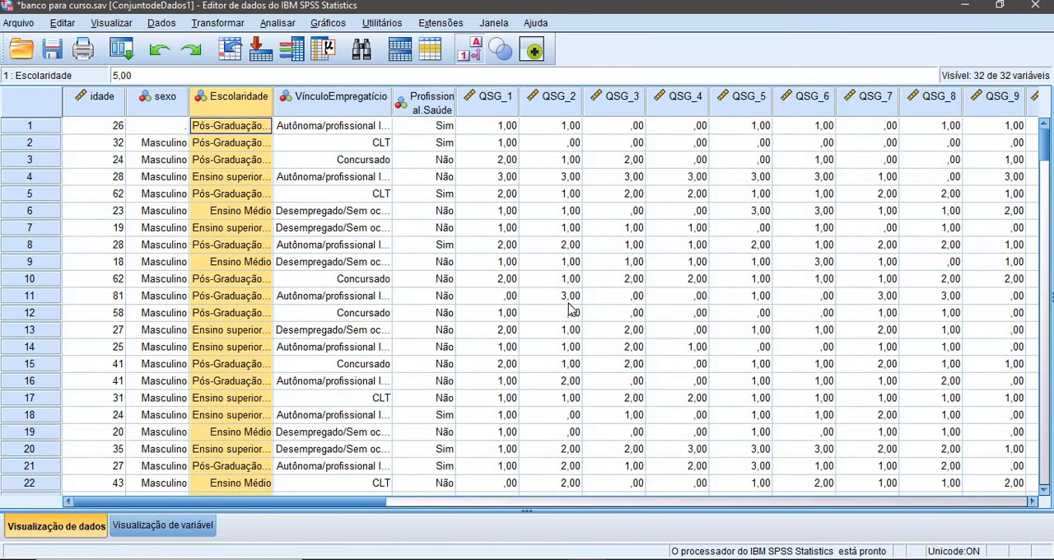
Switch to the PowerPoint presentation and show the "Reportando" slide as a slide show
{"action": "left_click", "coordinate": [549, 559]}
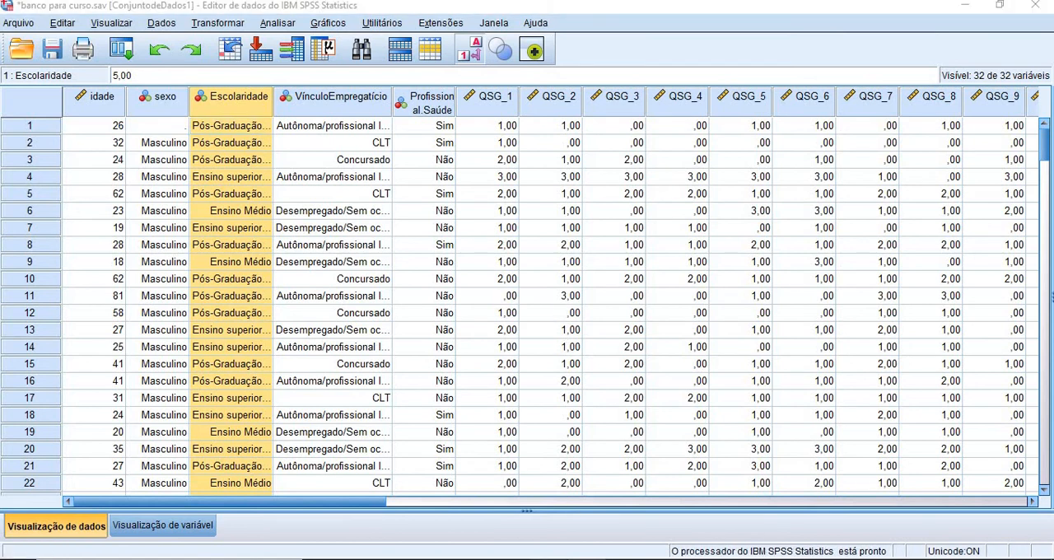
{"action": "left_click", "coordinate": [494, 520]}
{"action": "left_click", "coordinate": [112, 400]}
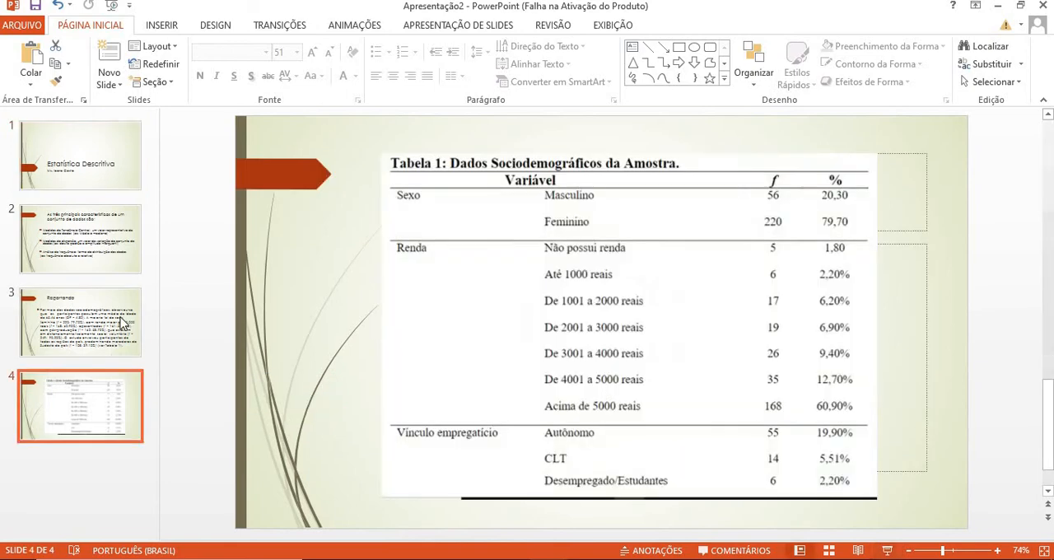
{"action": "left_click", "coordinate": [123, 325]}
{"action": "left_click", "coordinate": [887, 550]}
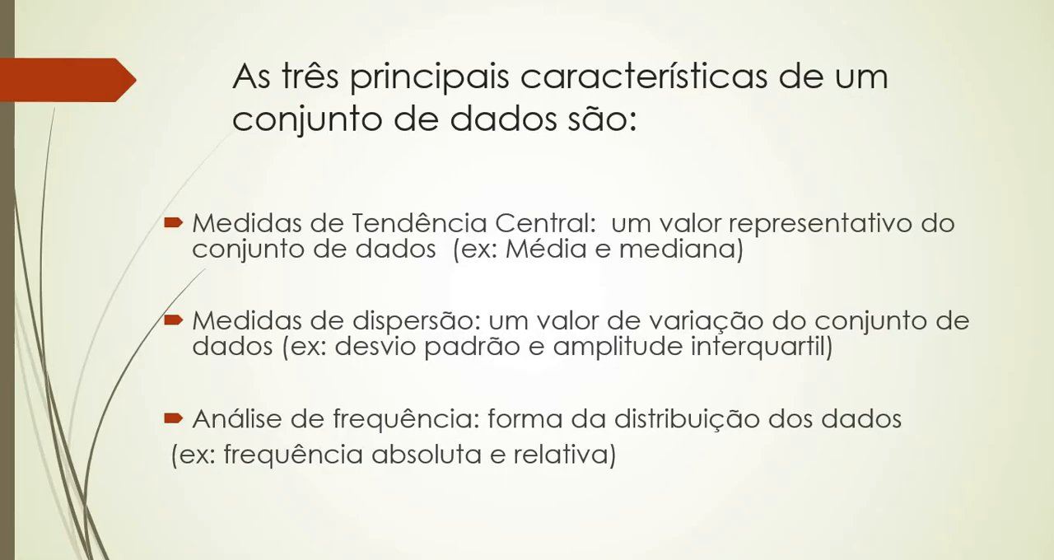
{"action": "key", "text": "Right"}
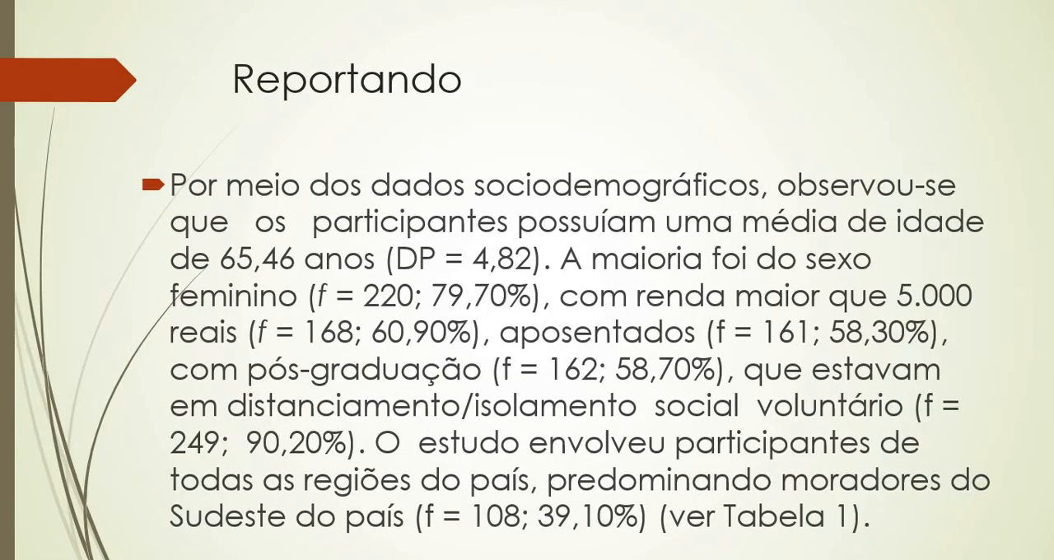